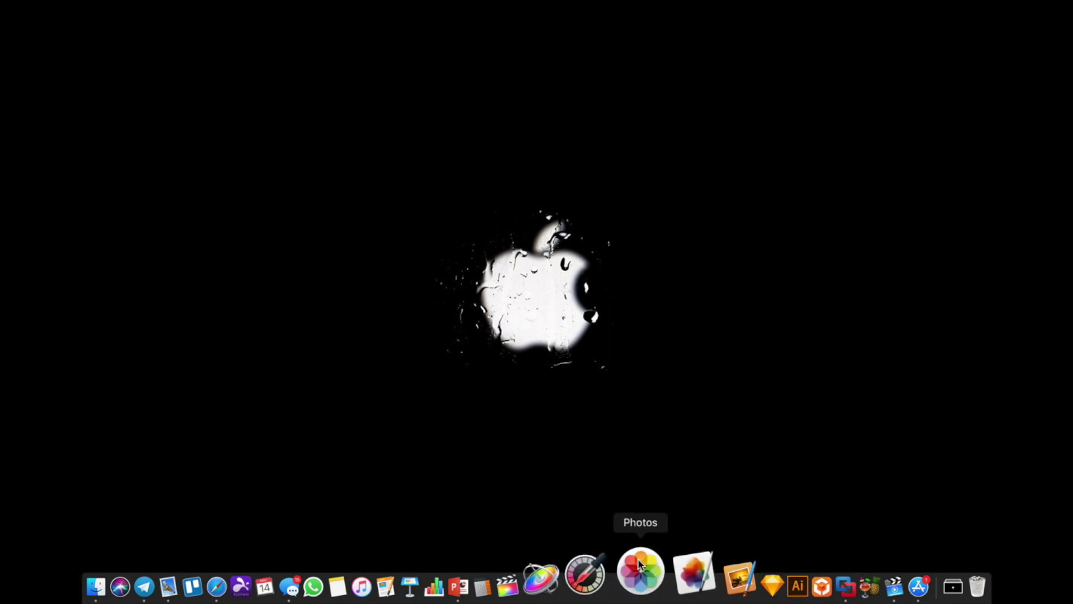
Step: Launch Microsoft PowerPoint from the Dock to reach its template gallery
left_click(519, 576)
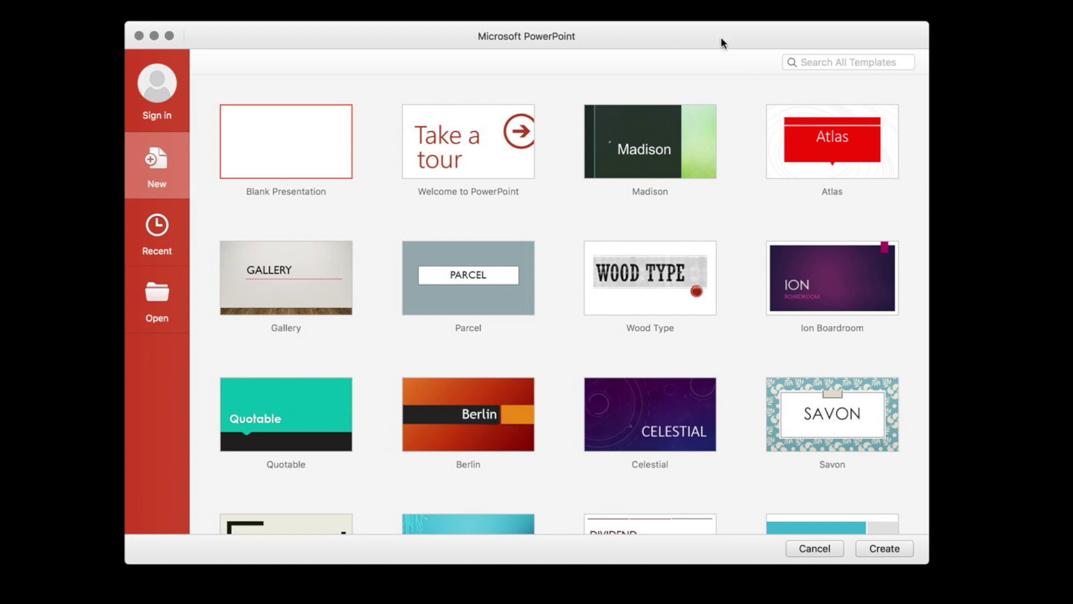
Step: Create a new presentation from the Atlas template
left_click_drag(721, 39, 741, 37)
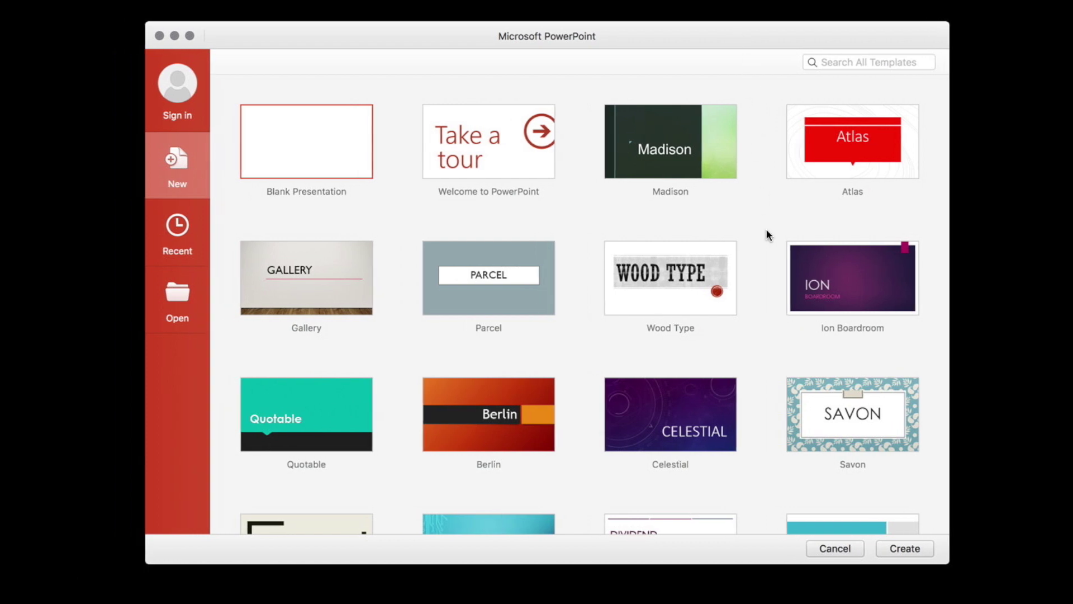
left_click(816, 153)
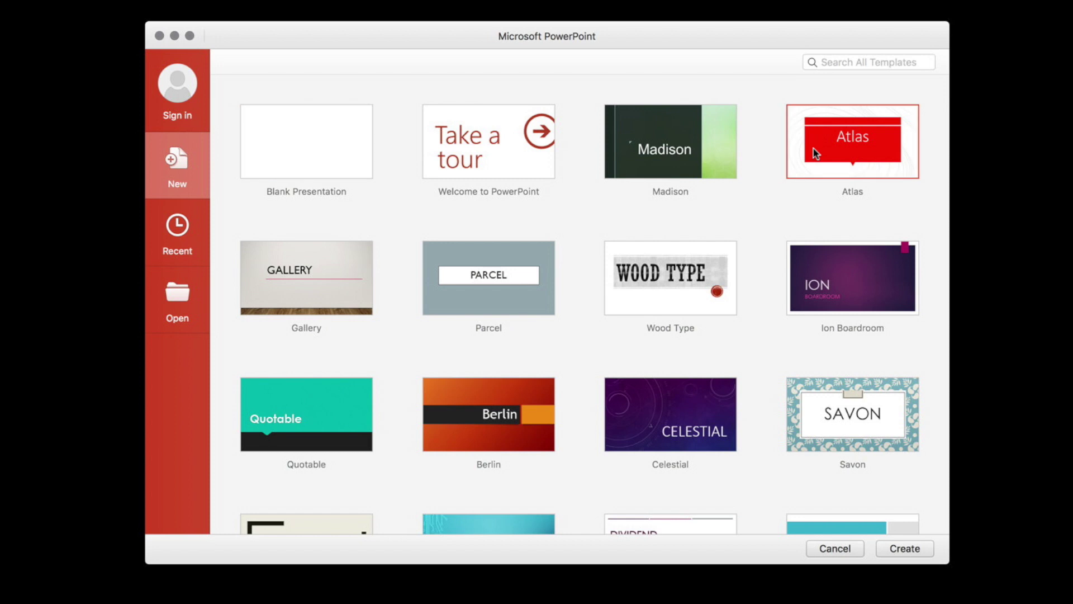
left_click(907, 549)
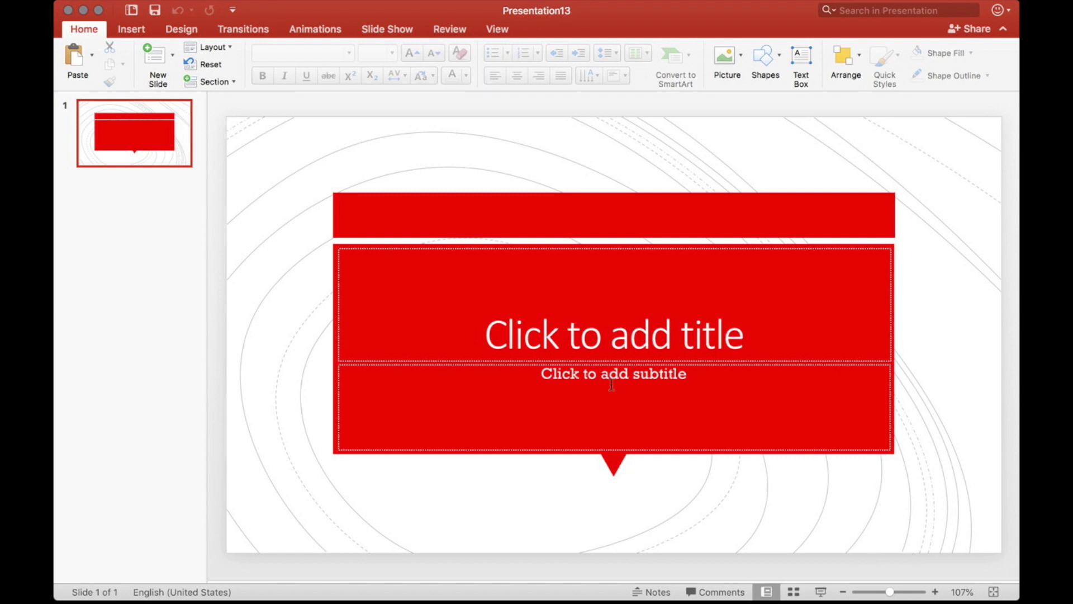
Step: Type 'XOGO + PowerPoint' as the slide title and the presenter's name as the subtitle
left_click(573, 333)
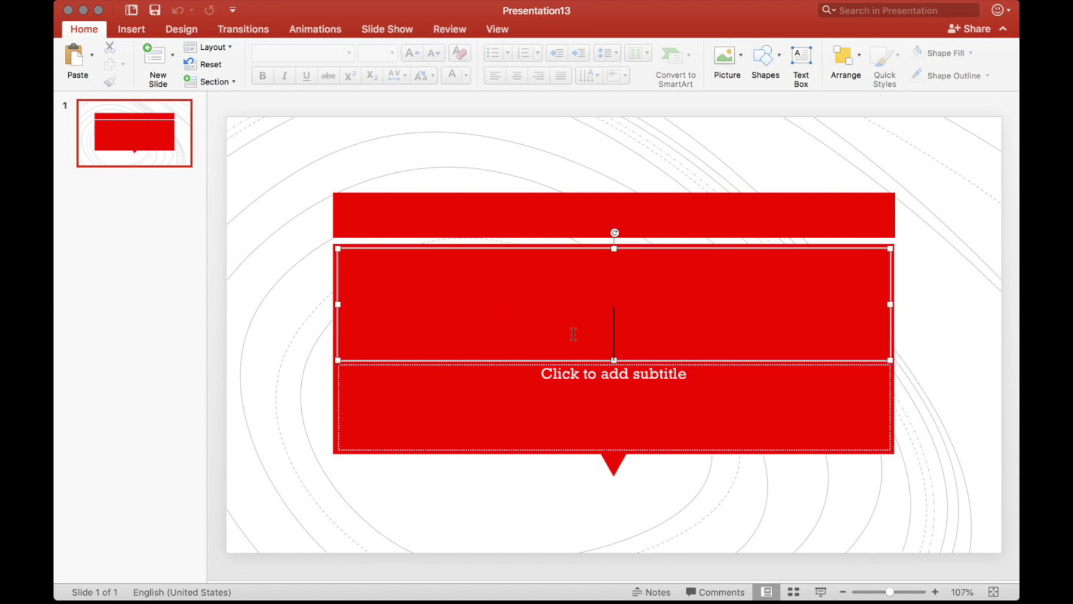
type("XOGO")
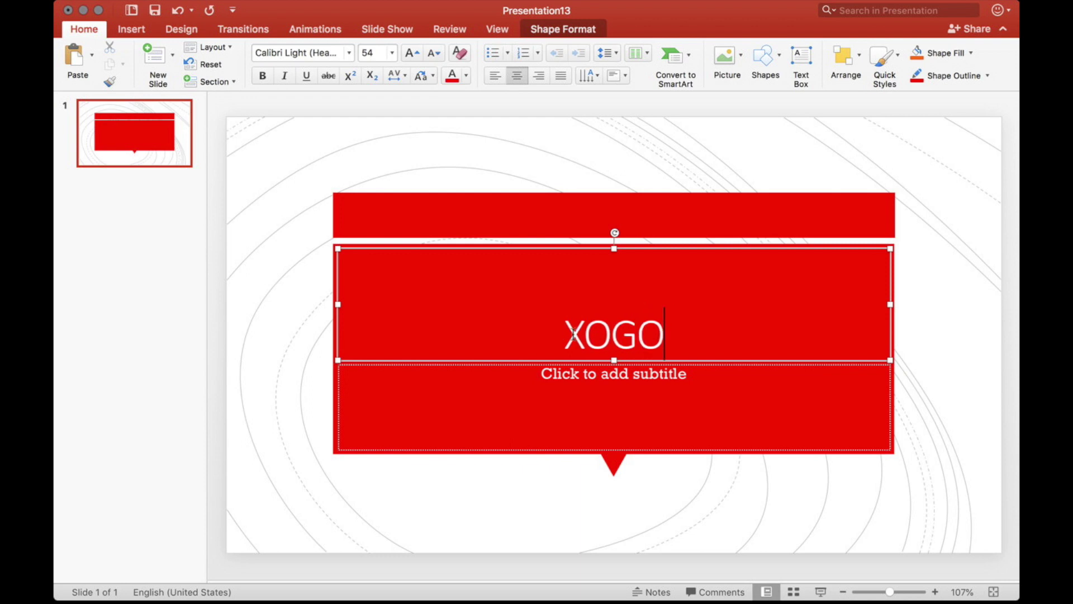
type(" + Powe")
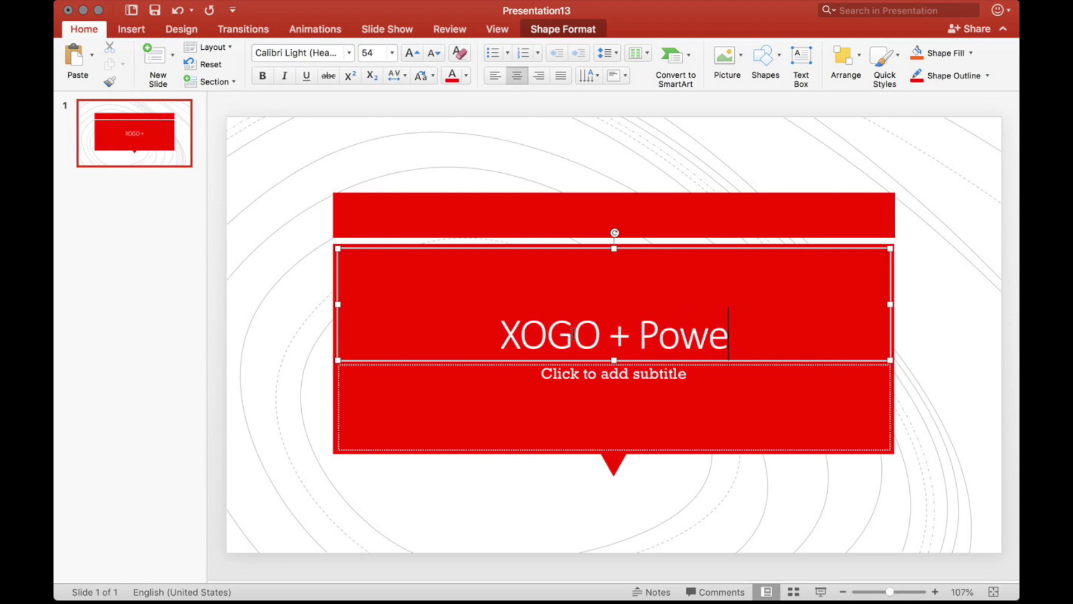
type("rPoint")
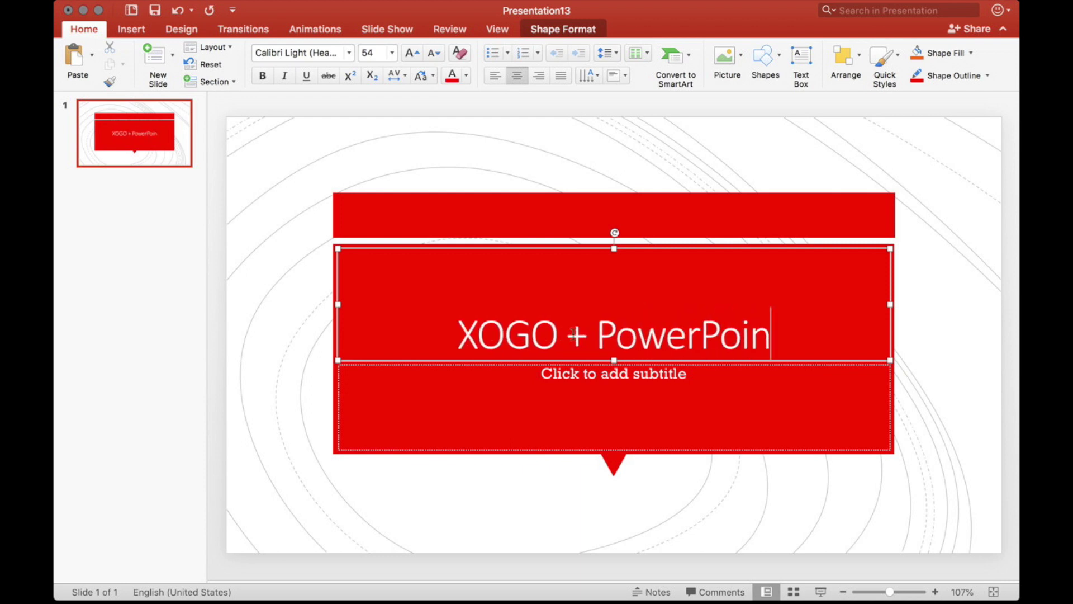
left_click(572, 394)
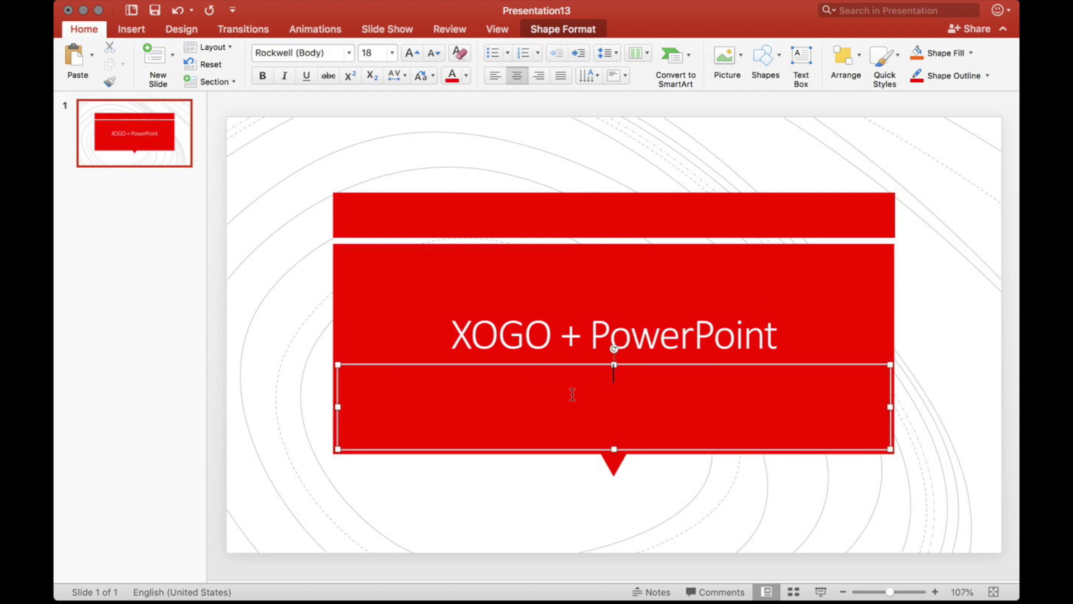
type("-Justin Mill")
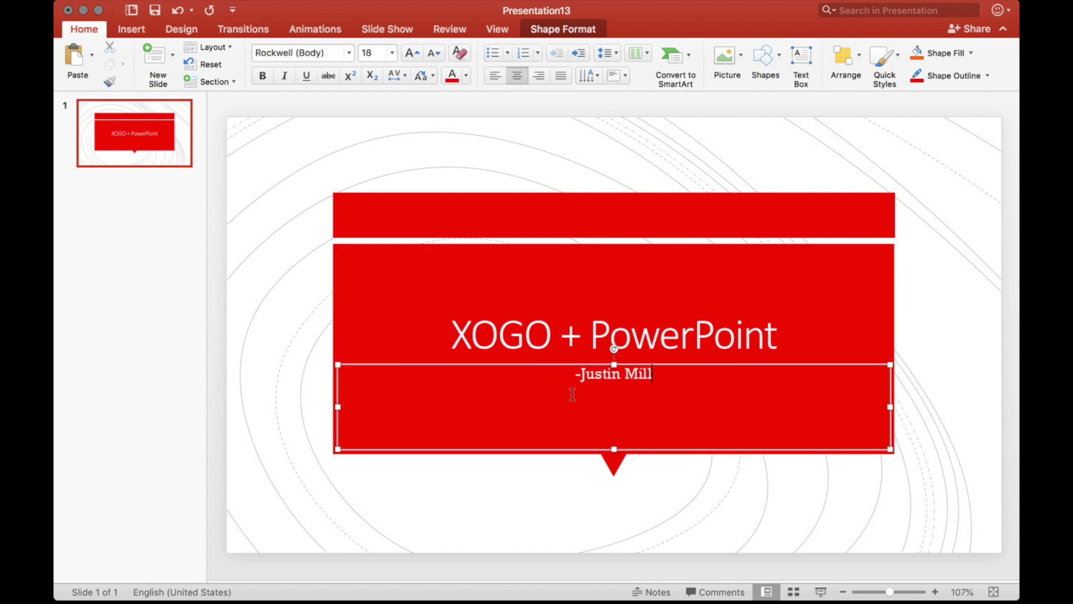
type("er")
left_click(554, 482)
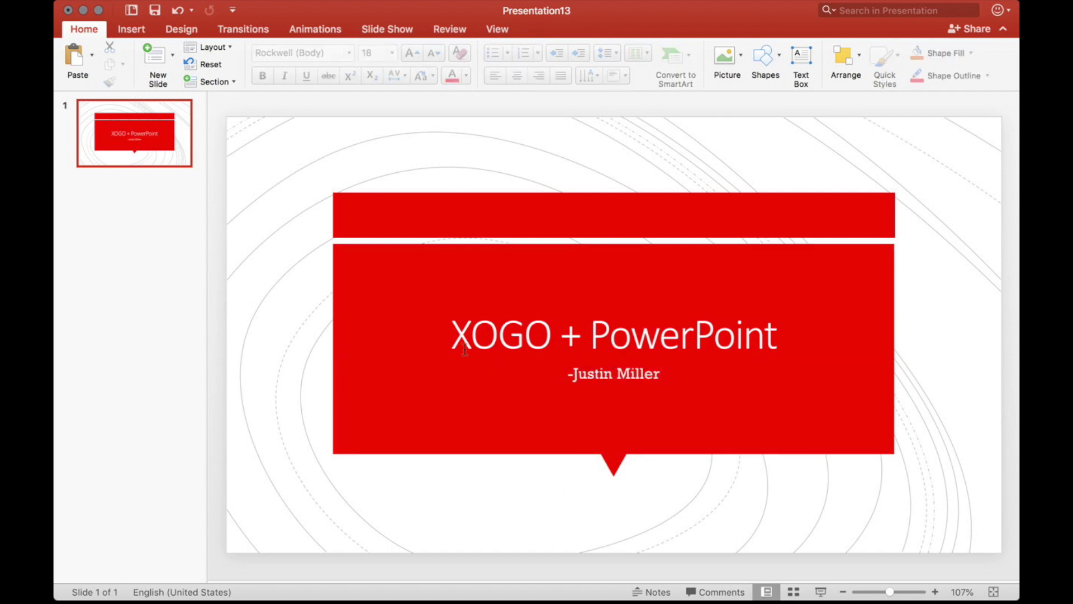
Step: Insert 'logo for light backgrounds.pdf' from XOGO Logos, shrink it, and place it bottom-right
left_click(120, 30)
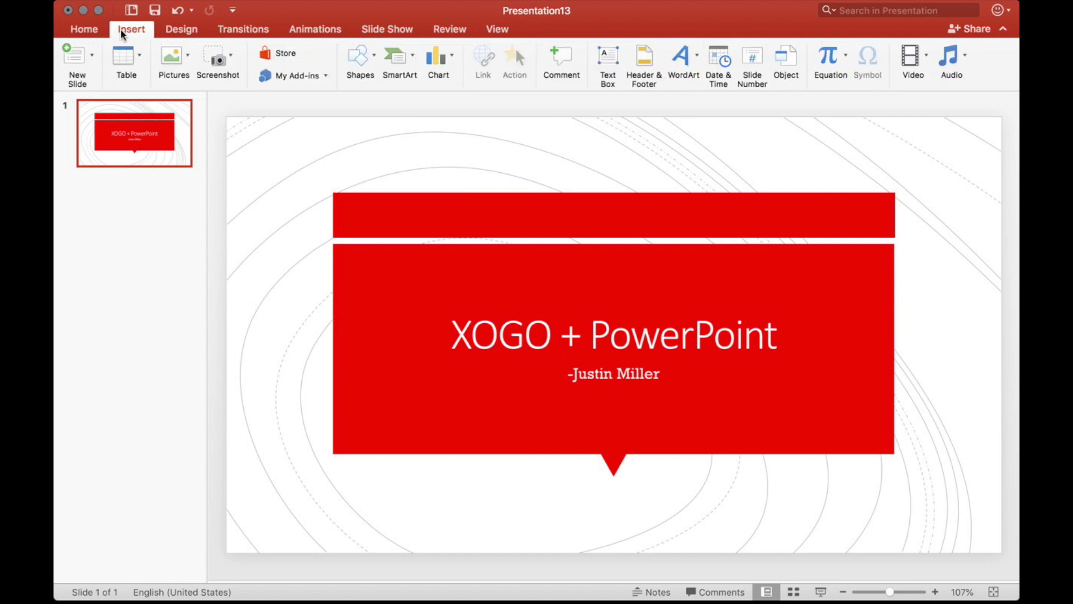
left_click(181, 59)
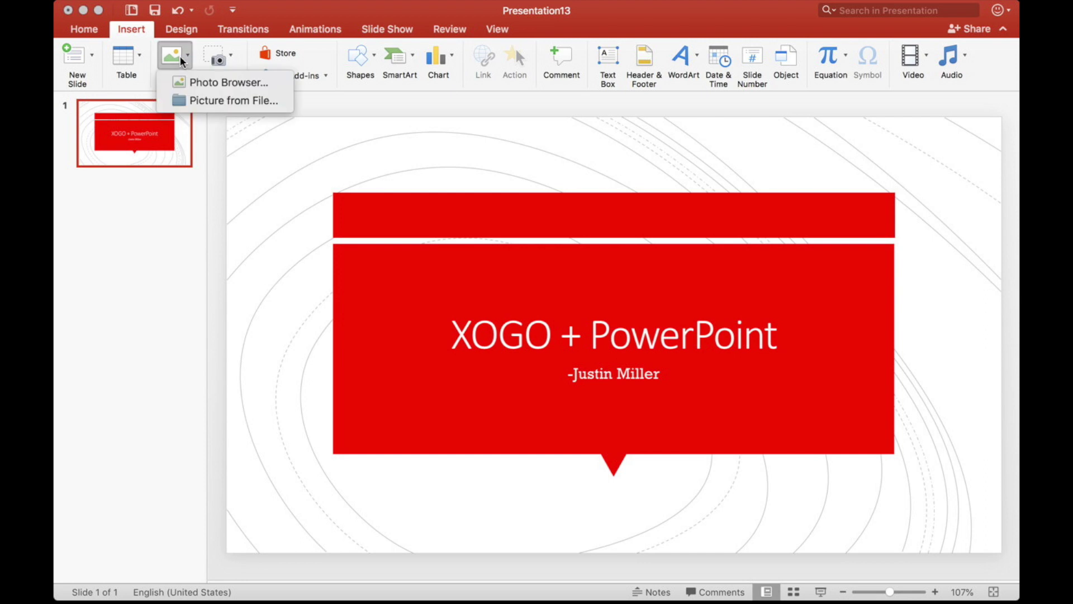
left_click(219, 101)
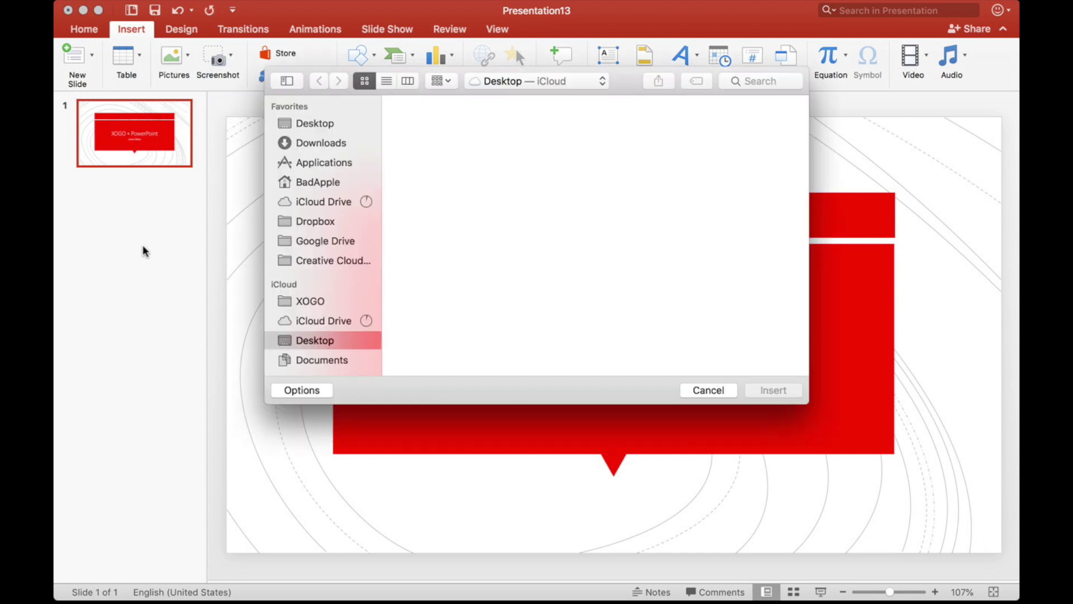
left_click(299, 302)
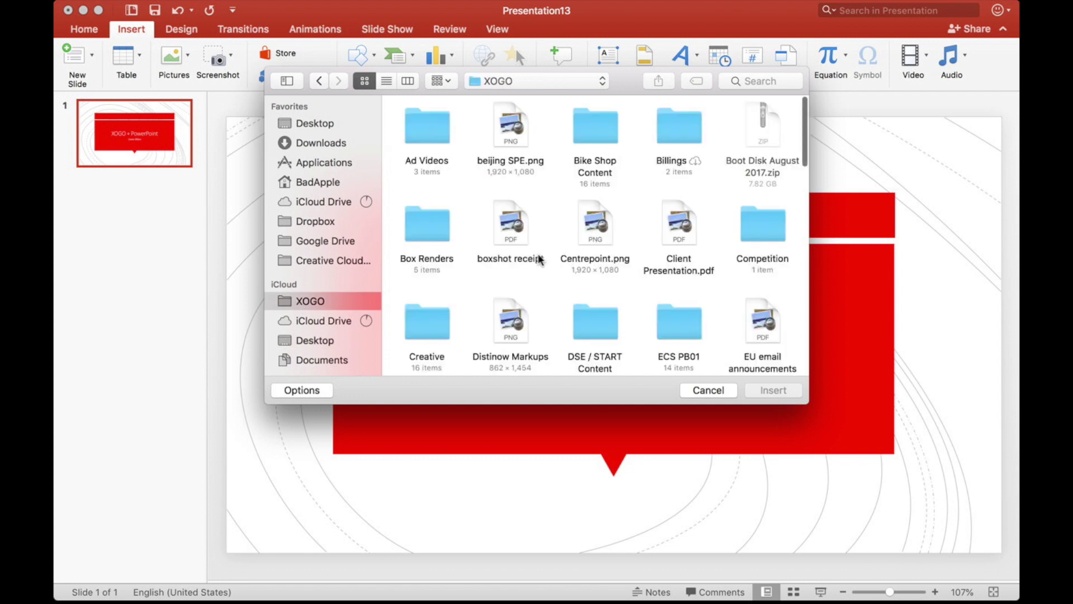
scroll(540, 260, "down", 10)
scroll(540, 260, "down", 2)
double_click(591, 213)
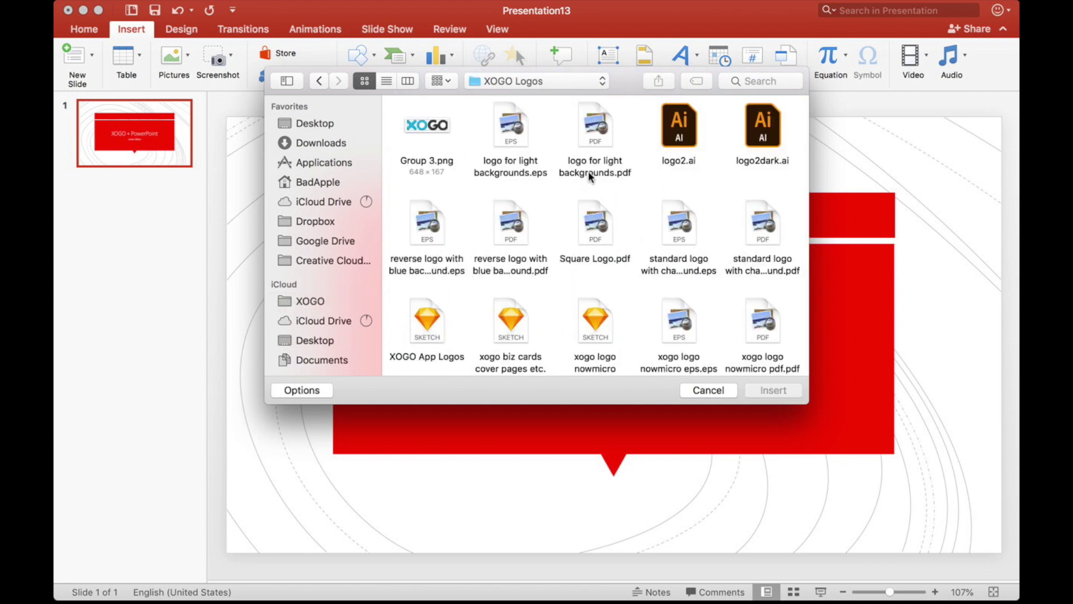
left_click(590, 174)
left_click(782, 391)
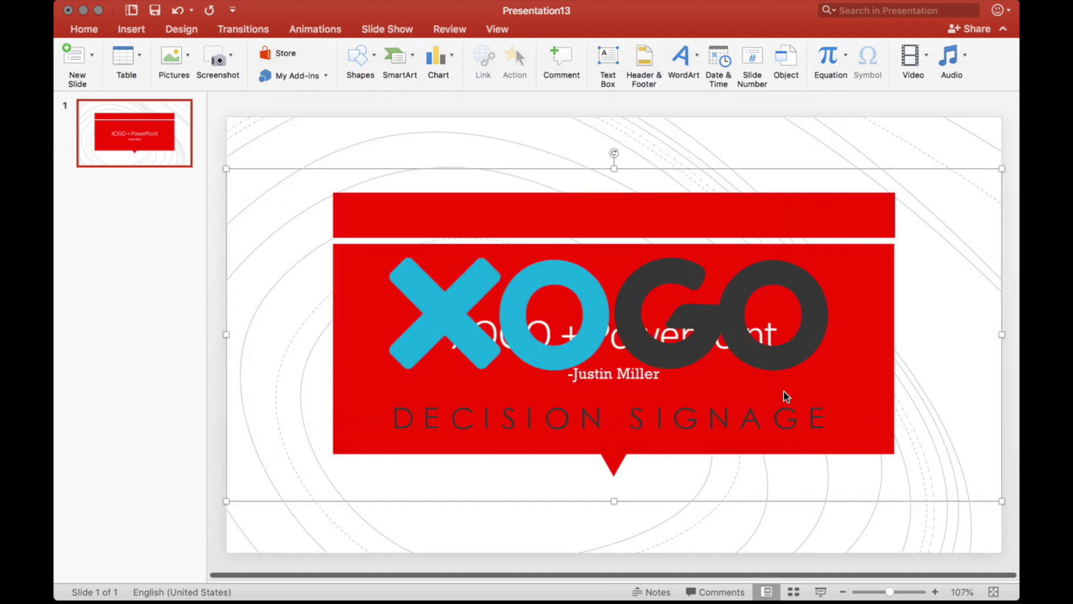
left_click_drag(226, 168, 901, 433)
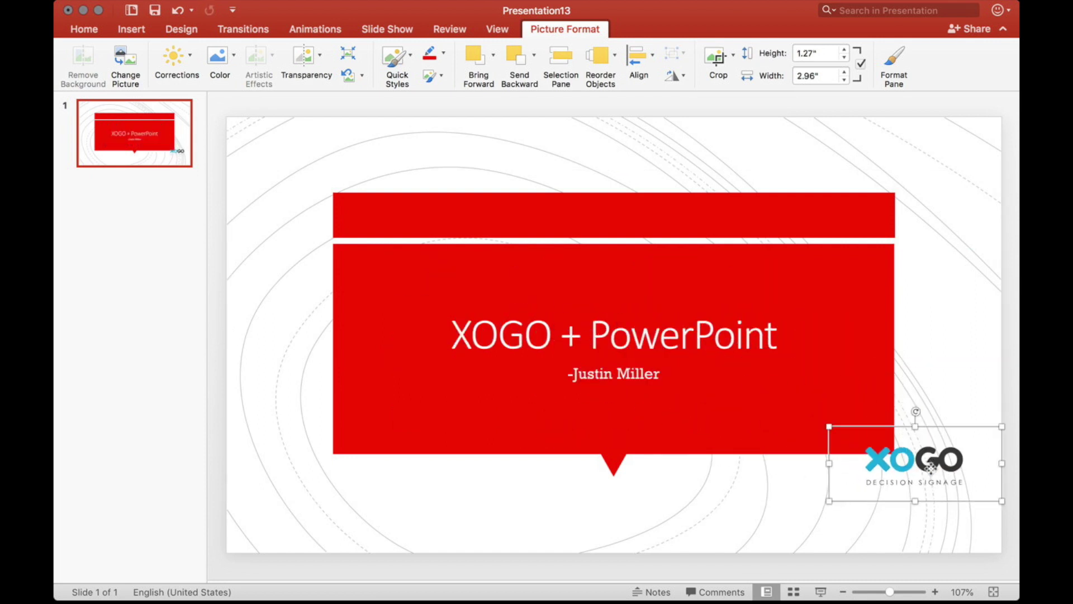
left_click_drag(931, 469, 953, 517)
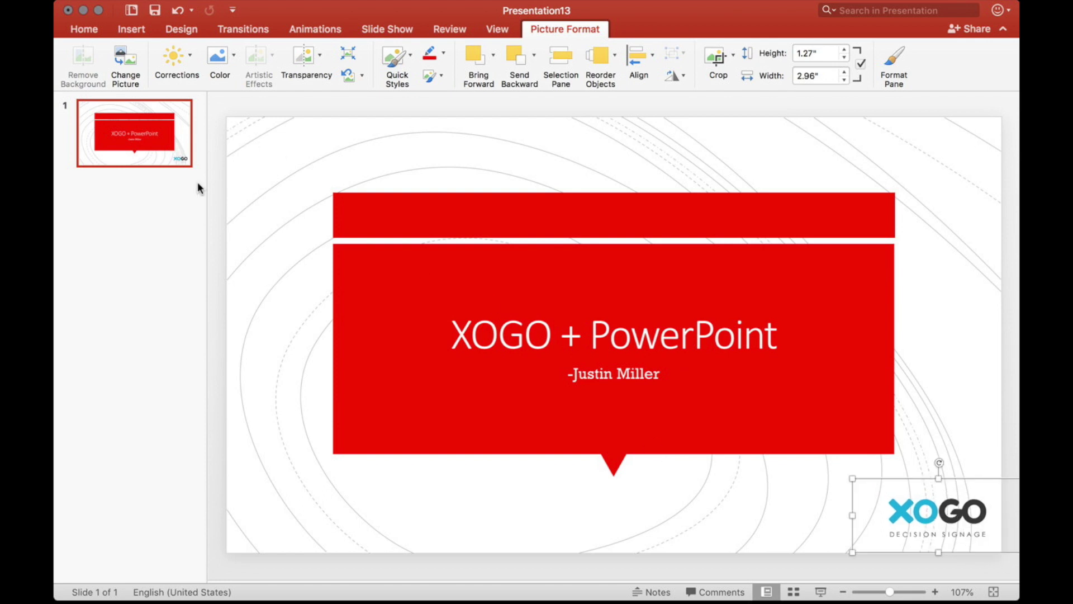
Step: Switch the Atlas design to its blue colour variant
left_click(185, 29)
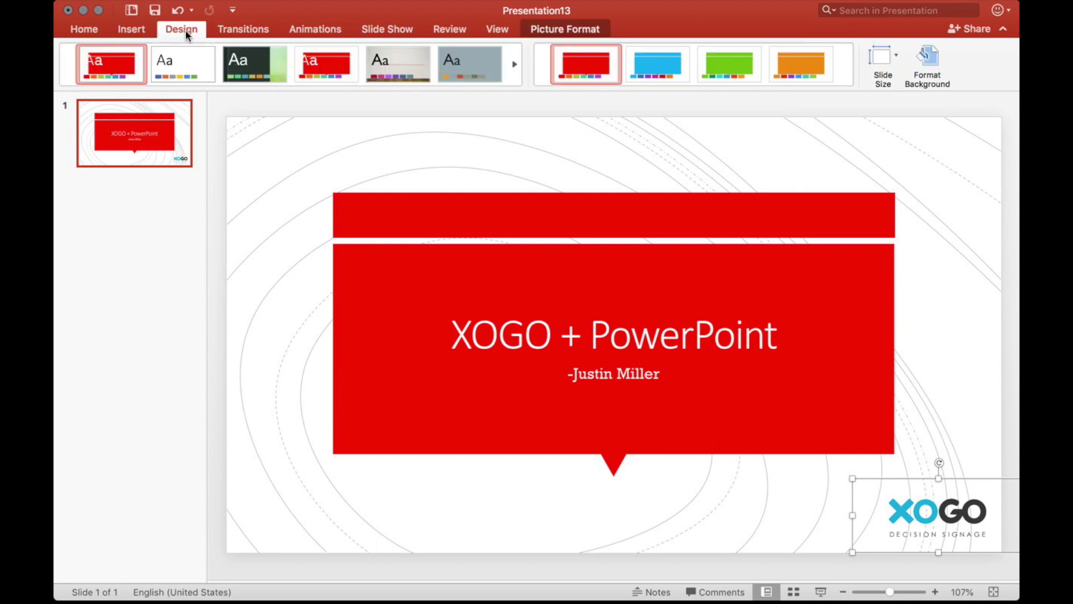
left_click(636, 71)
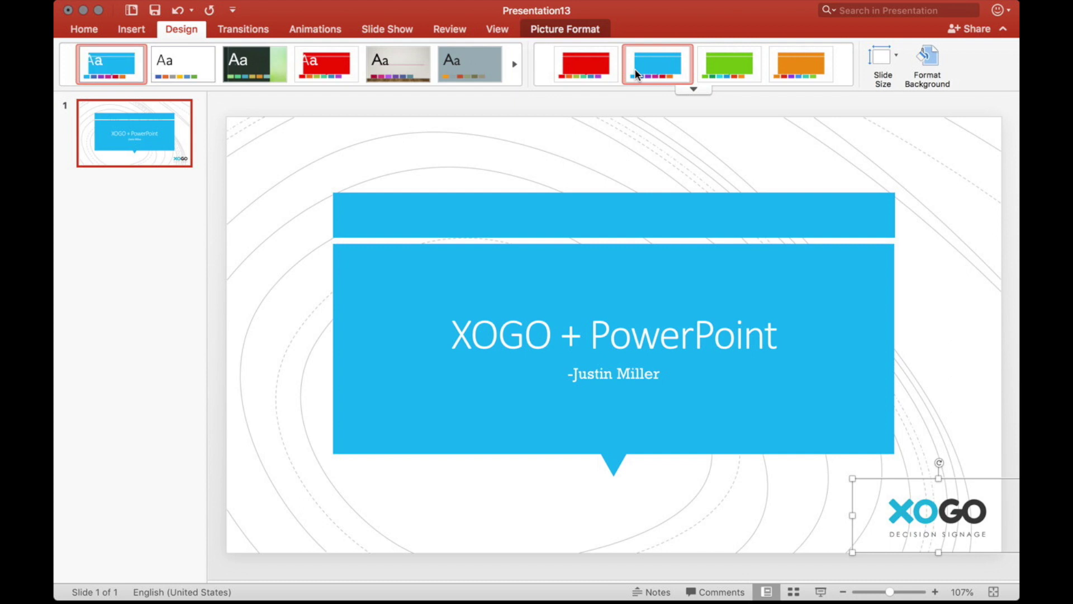
left_click(691, 174)
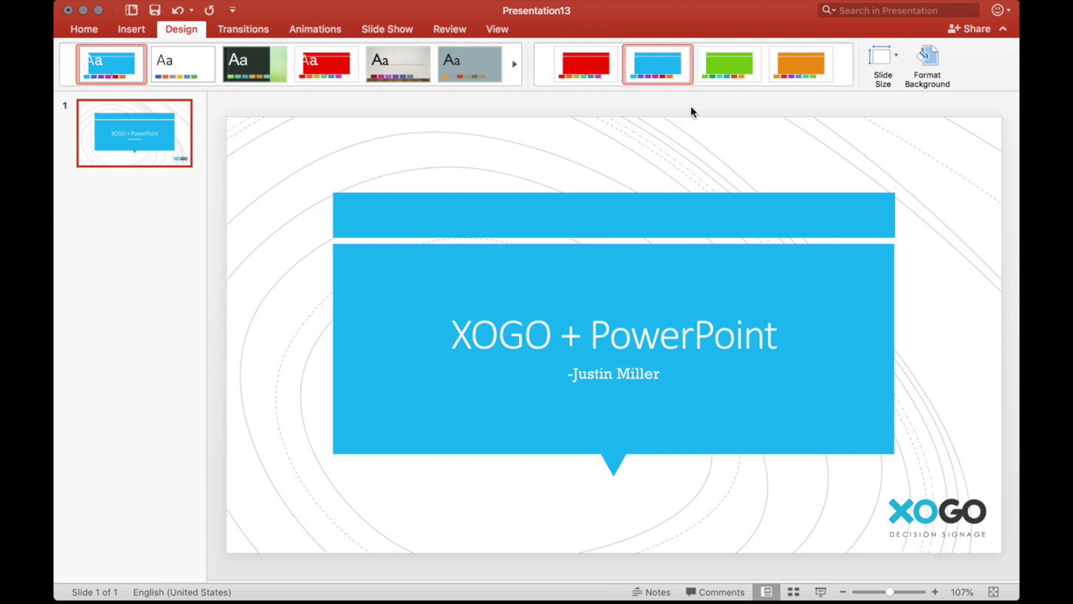
Step: Keep the slide size at Widescreen (16:9)
left_click(893, 63)
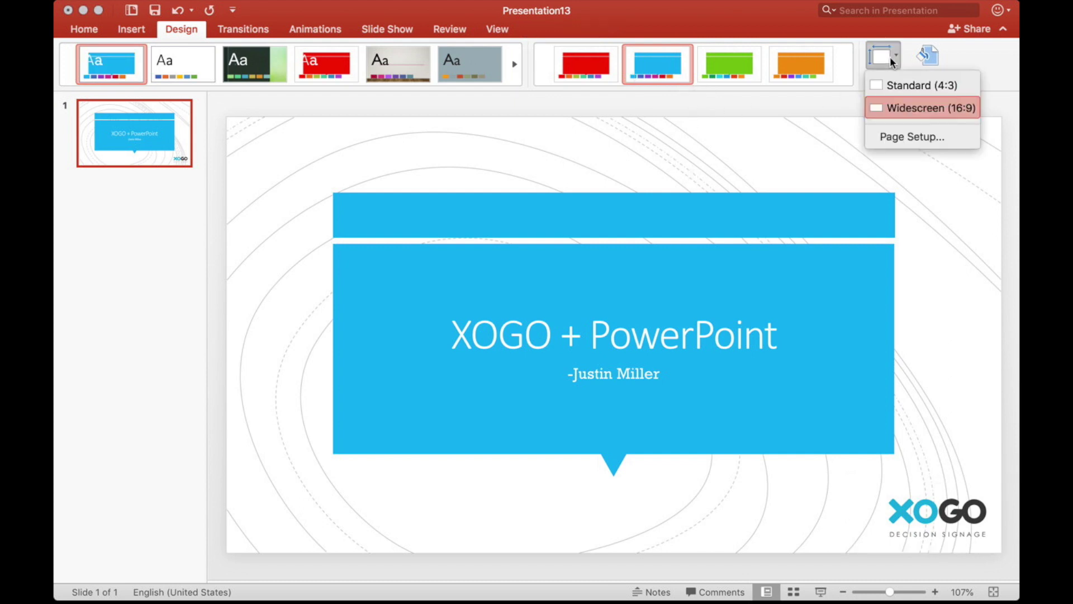
left_click(923, 110)
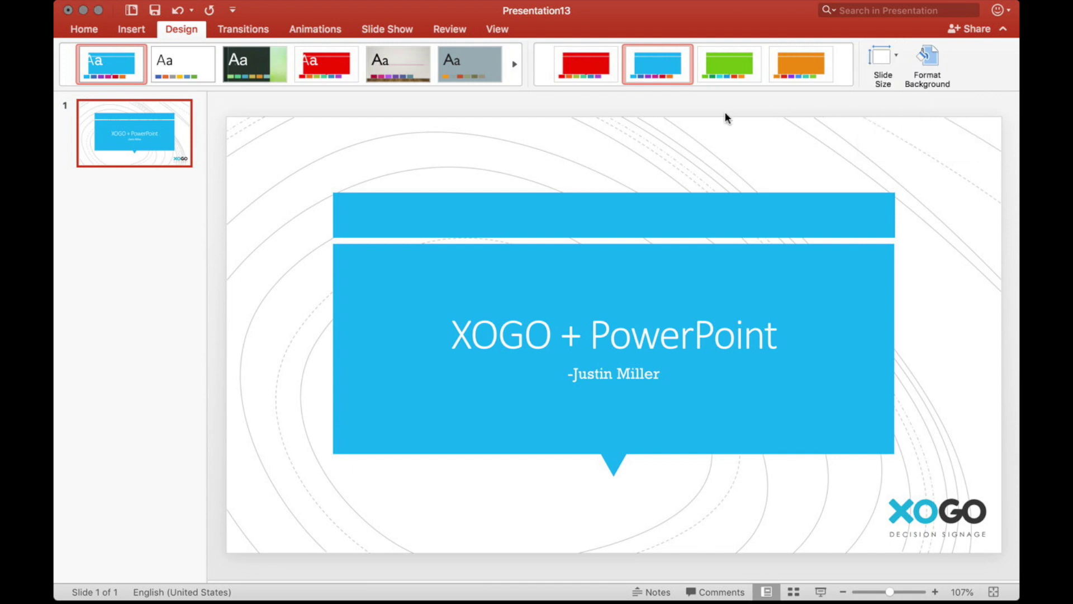
left_click(94, 29)
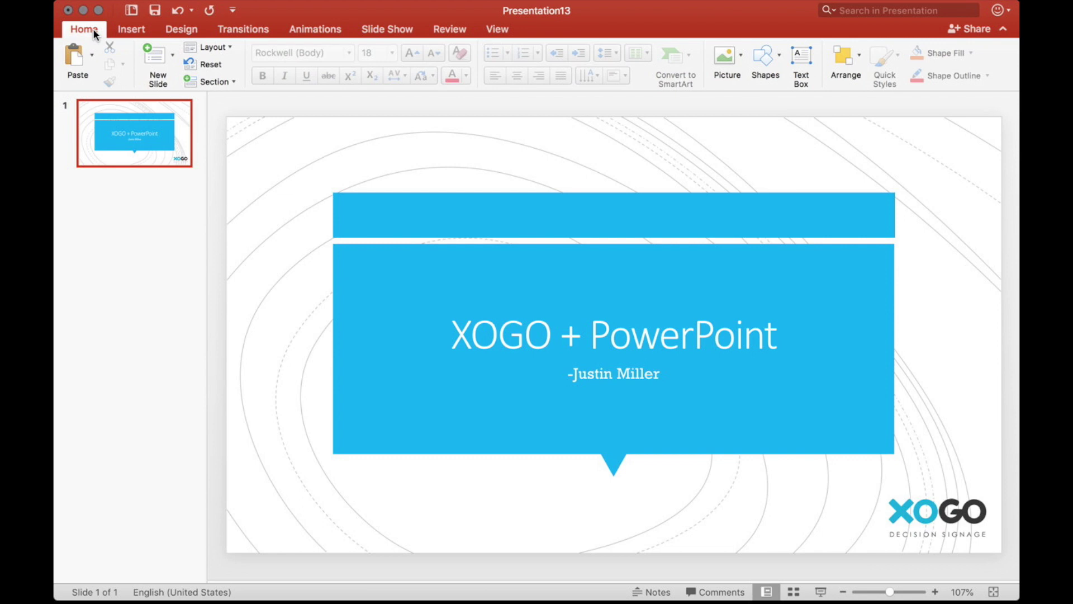
left_click(171, 54)
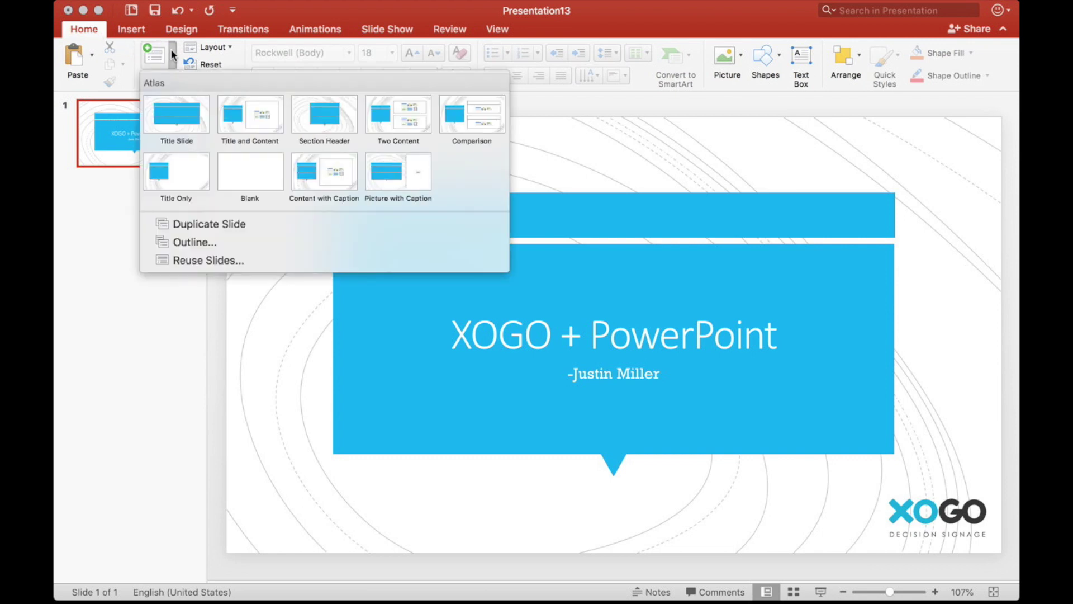
Step: Add a Title Only slide with the title 'Slide 2'
left_click(177, 171)
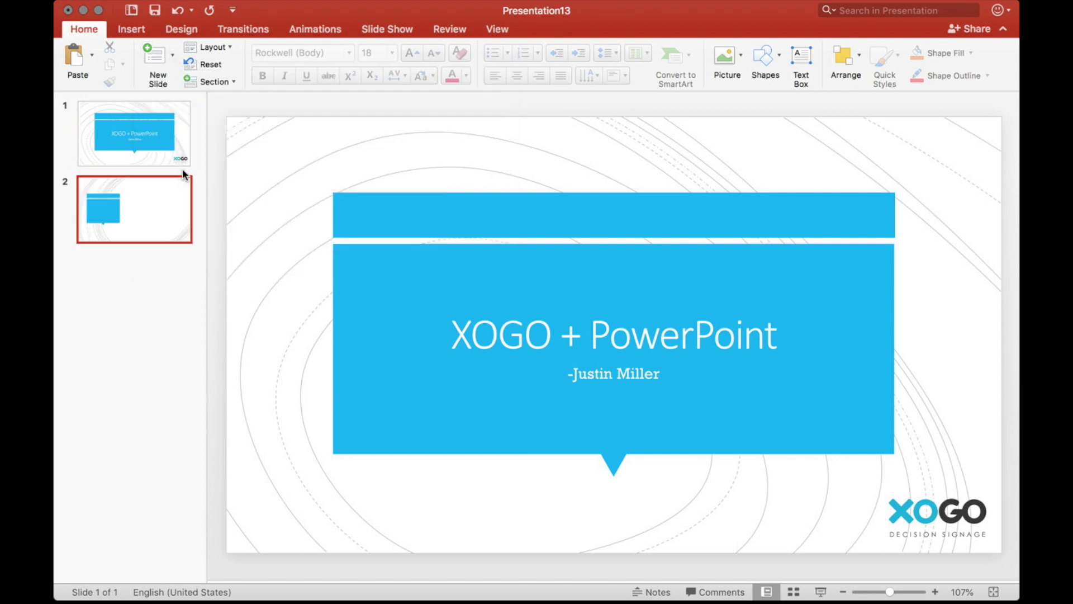
left_click(376, 345)
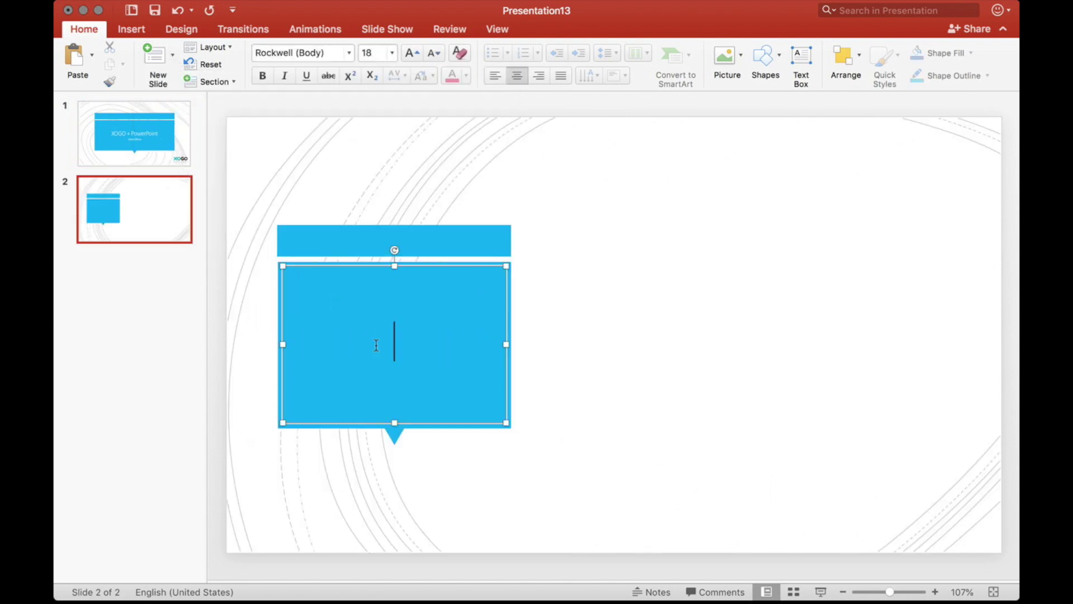
type("Slide 2")
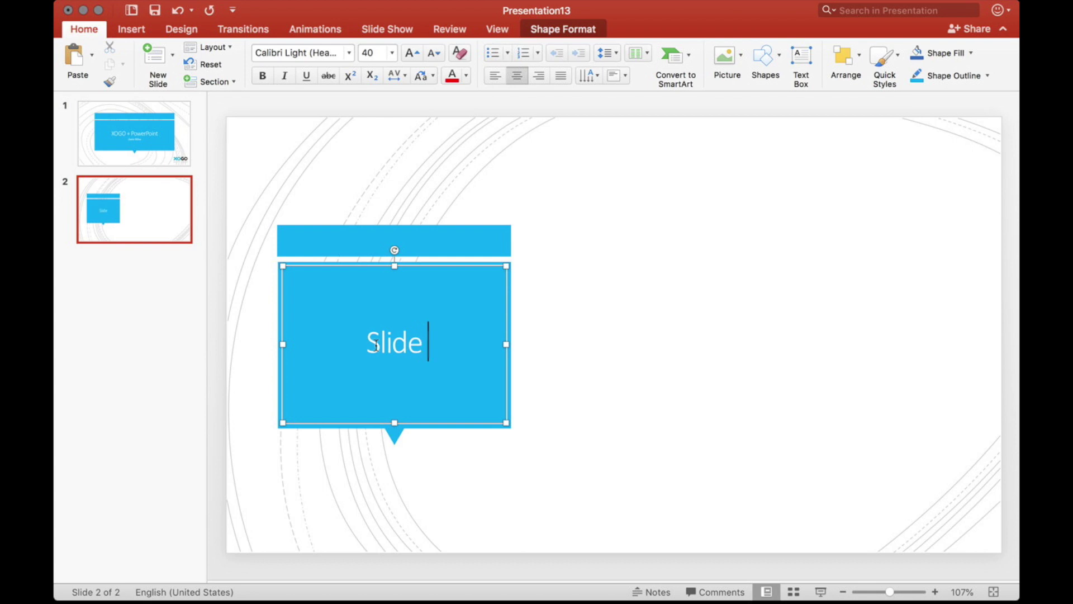
left_click(546, 361)
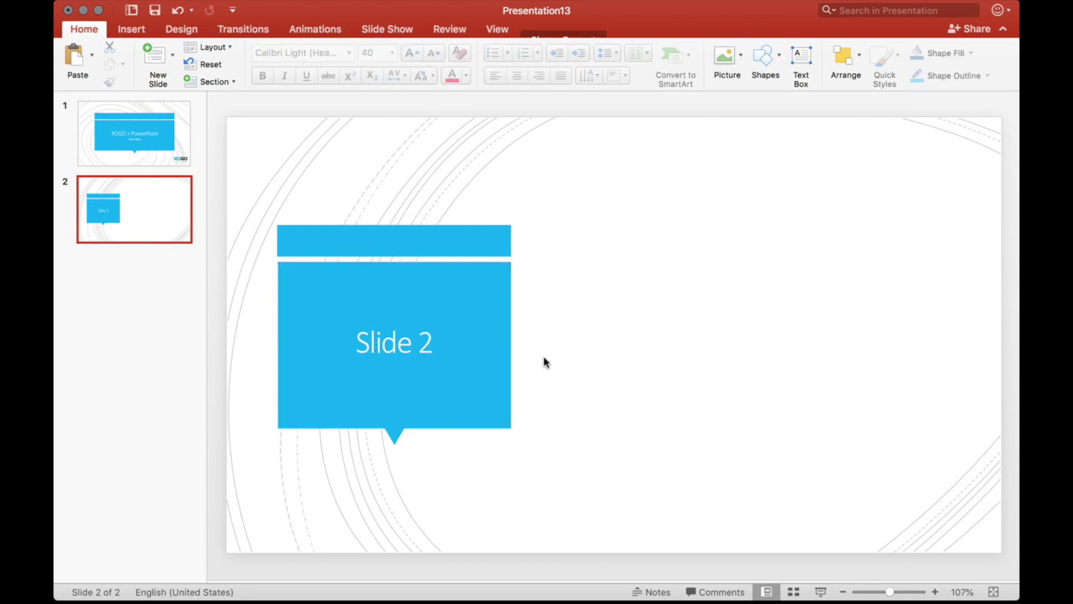
Step: Review slides 1 and 2 in the thumbnail pane, ending on slide 1
left_click(158, 139)
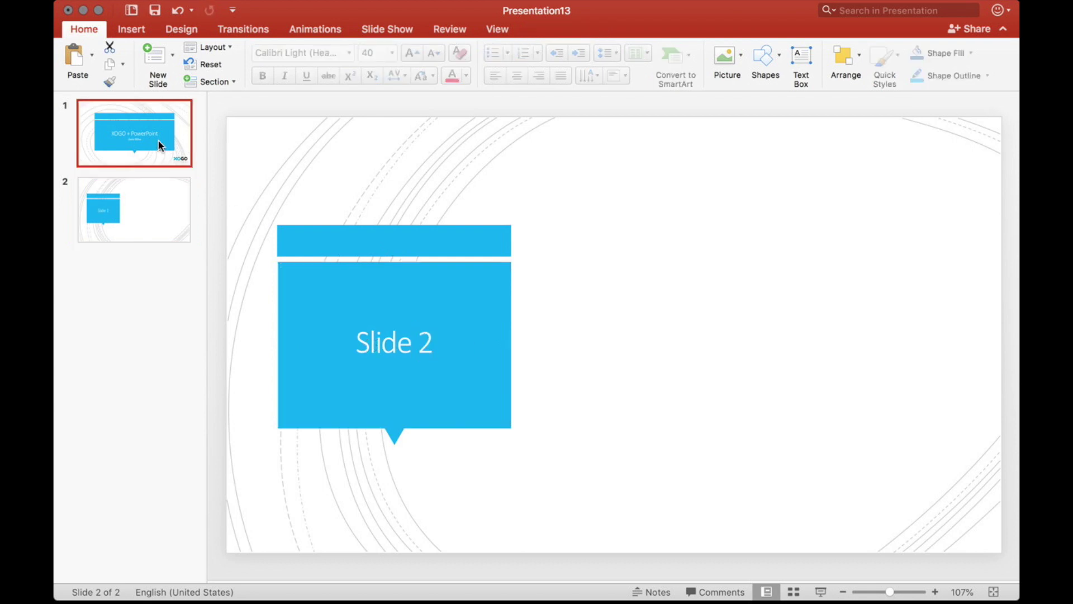
left_click(157, 208)
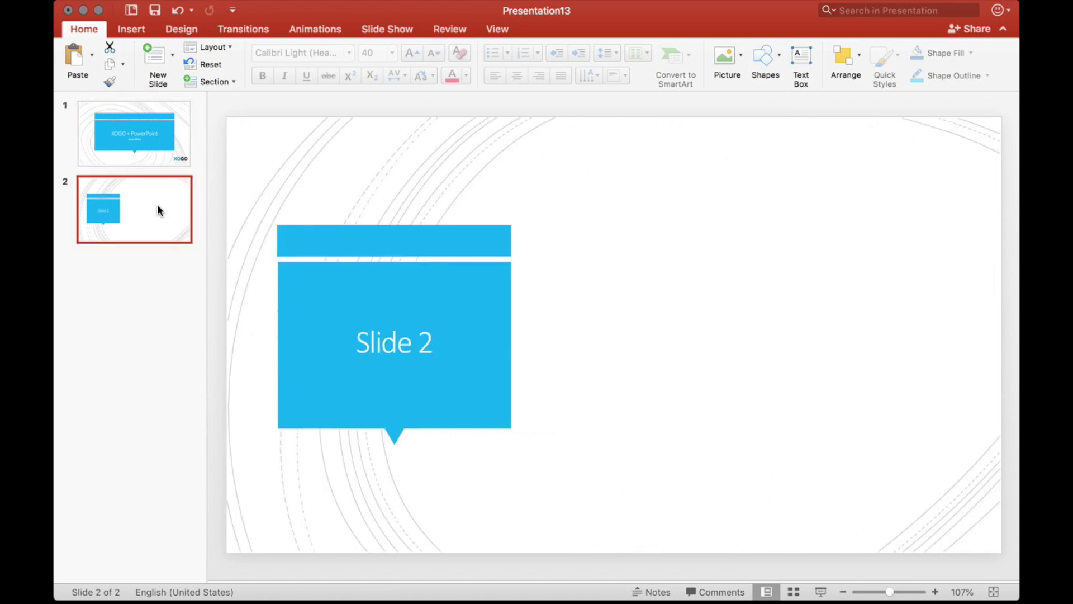
left_click(138, 124)
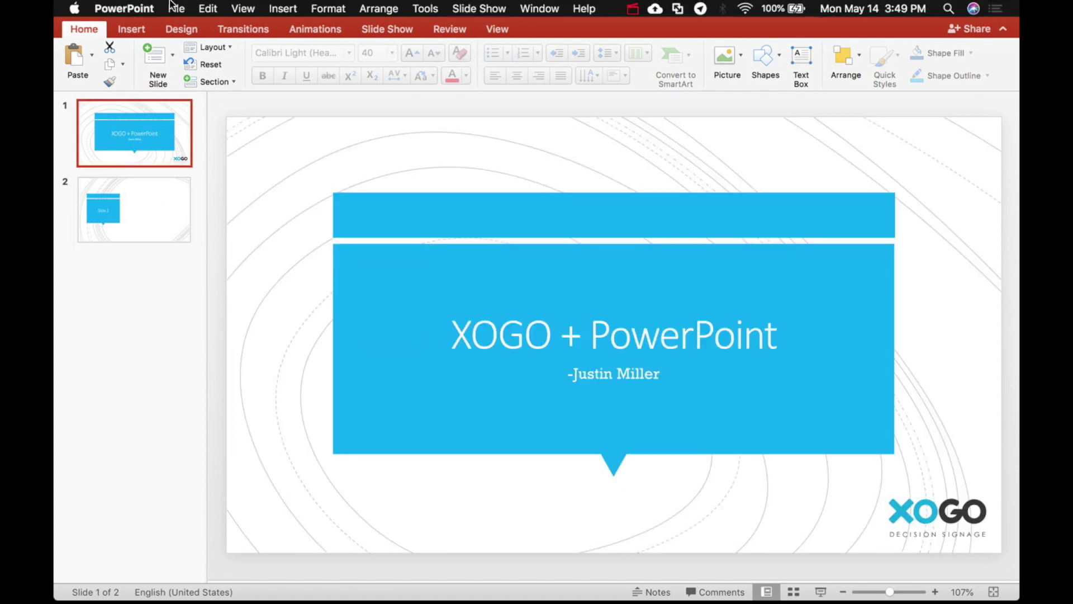
left_click(174, 8)
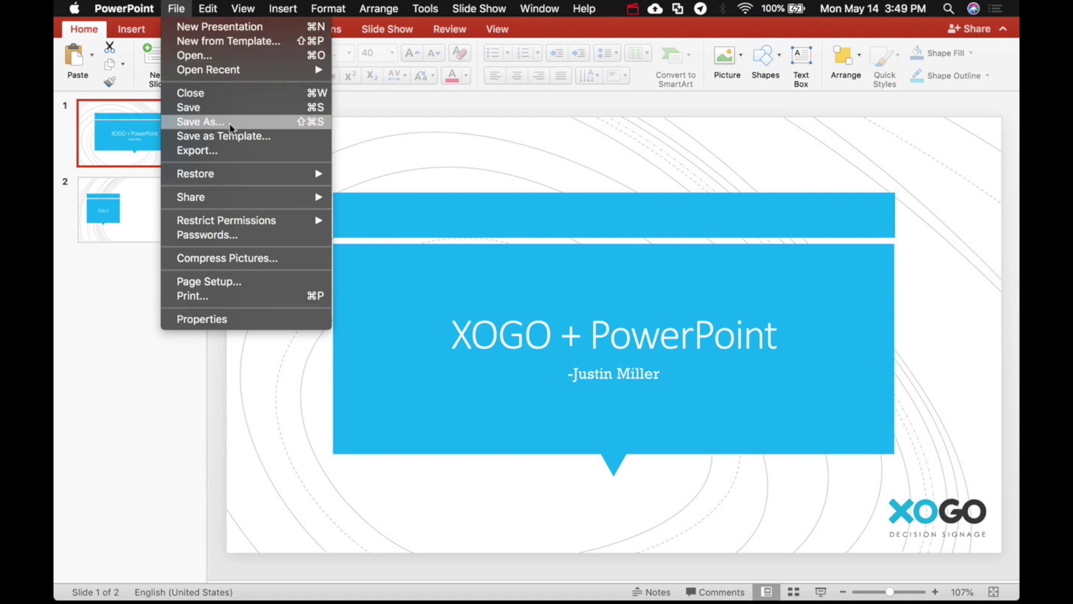
Step: Export every slide as 1920×1080 PNG to Desktop — iCloud under the name 'Presentation'
left_click(244, 150)
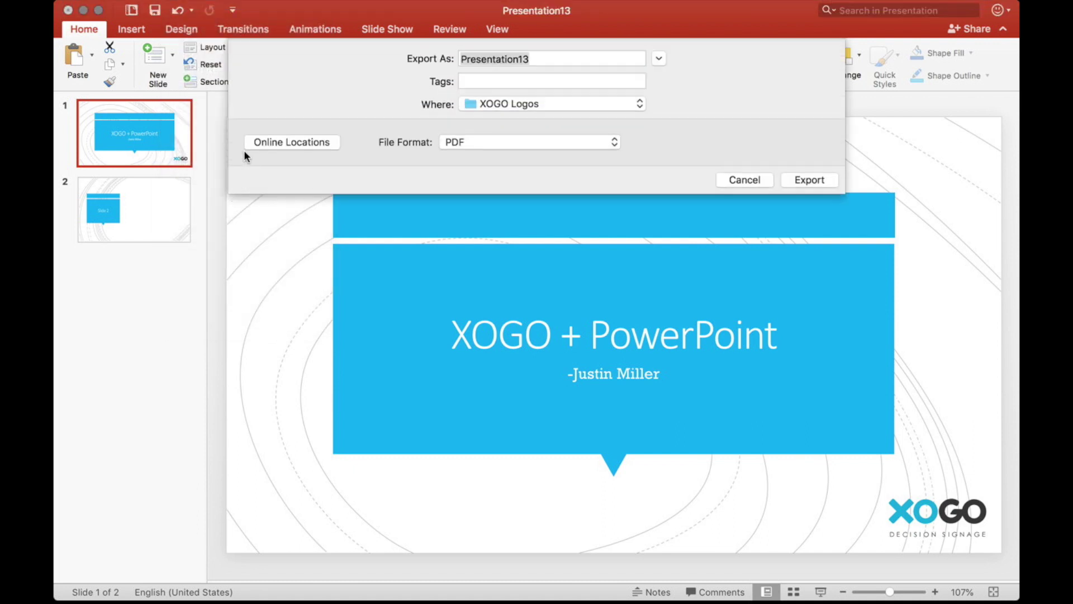
left_click(510, 105)
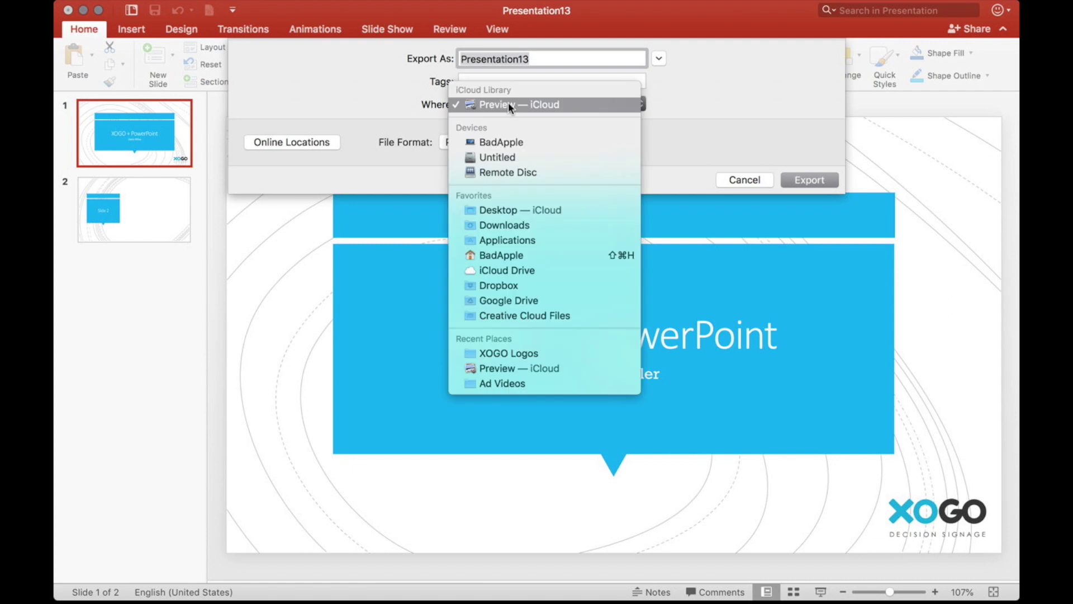
left_click(549, 211)
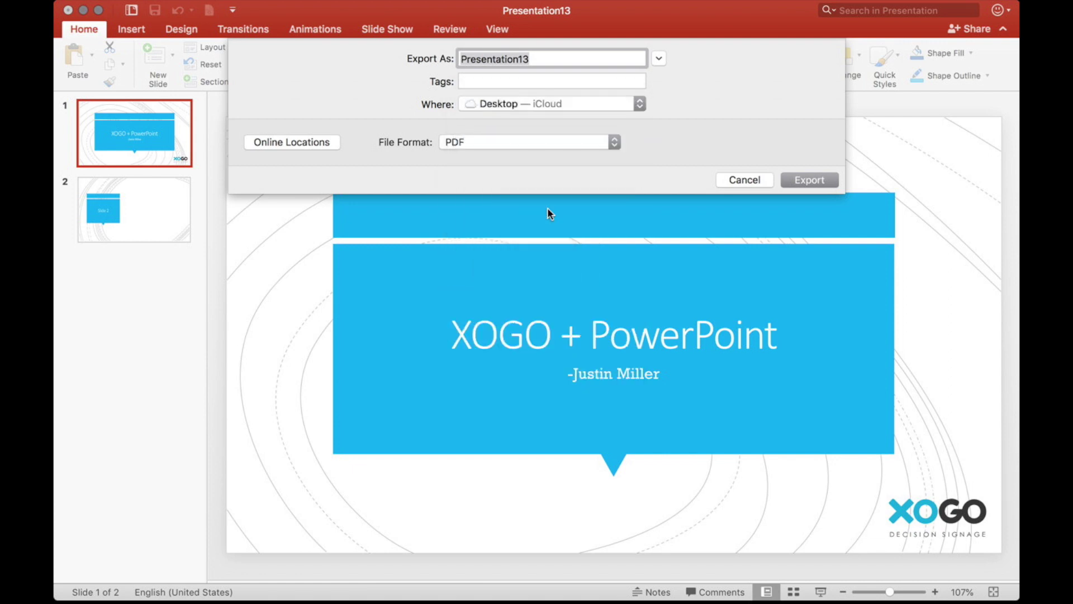
left_click(482, 143)
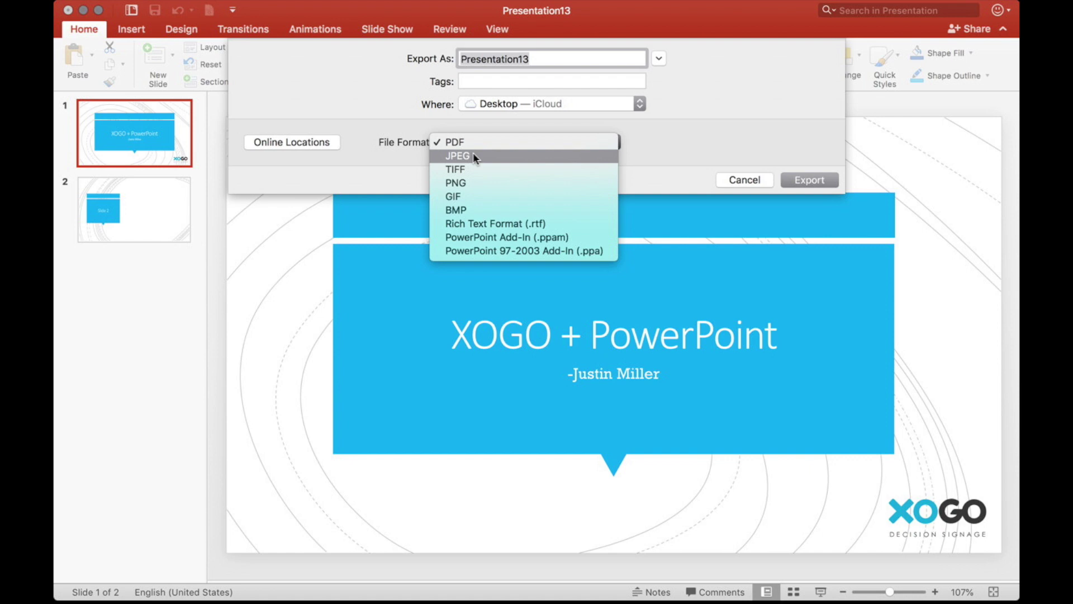
left_click(499, 182)
left_click(539, 60)
key("BackSpace")
key("BackSpace")
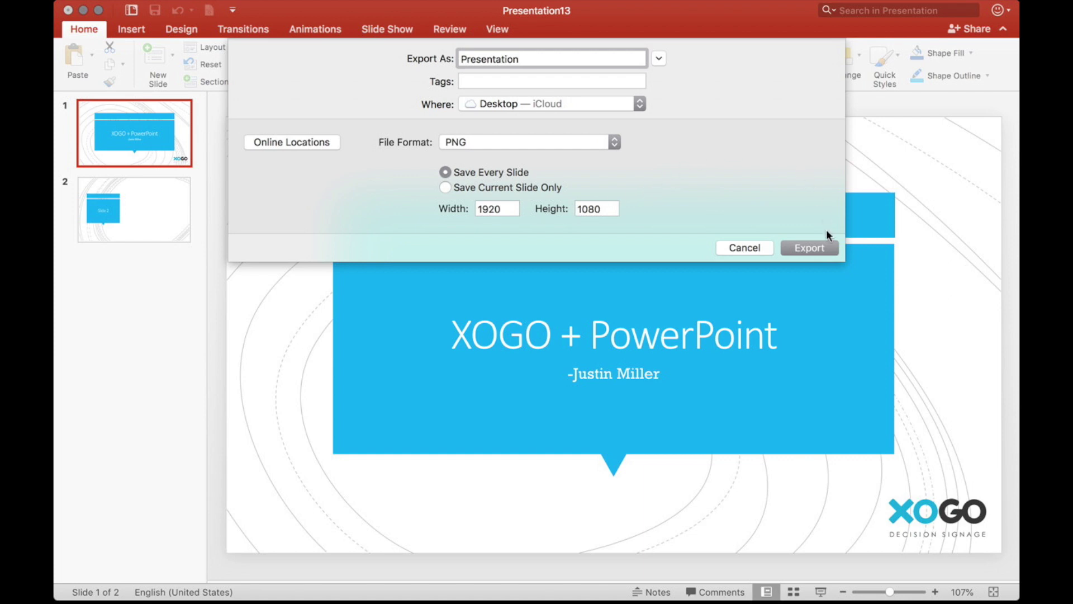
left_click(830, 247)
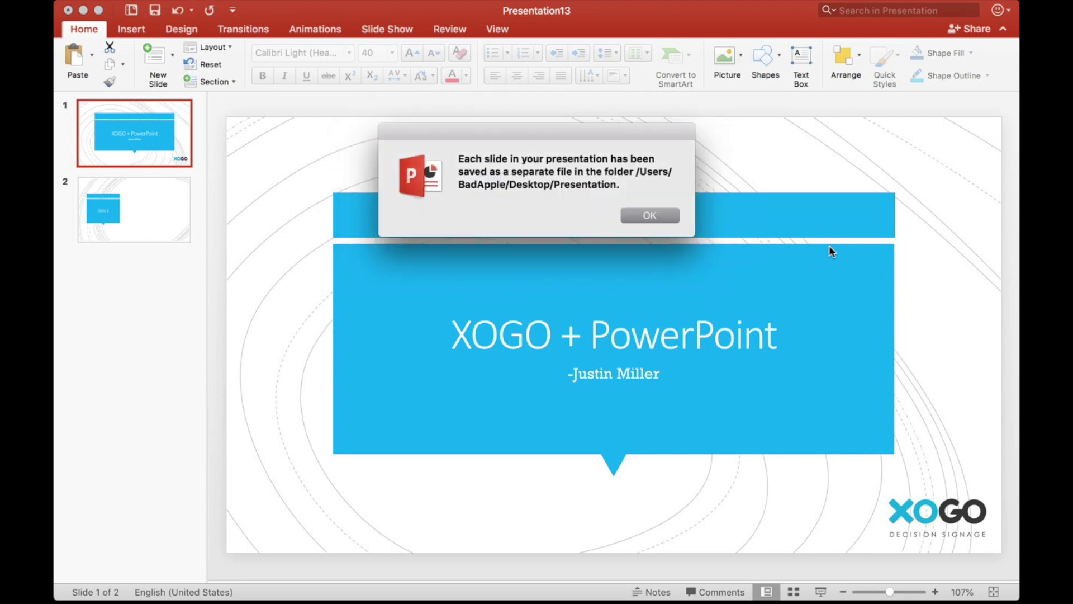
key("Return")
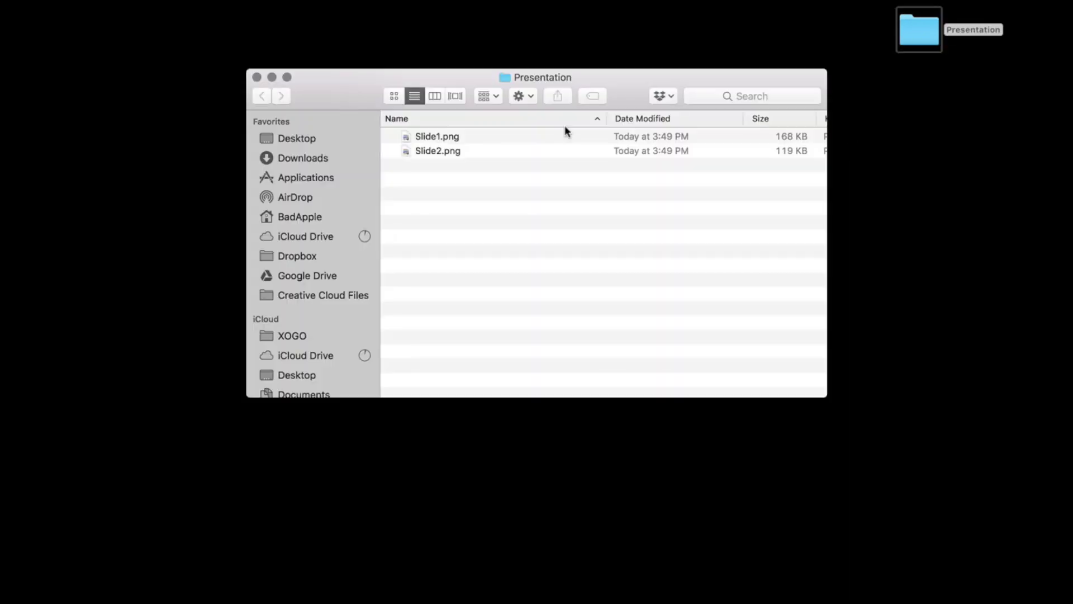
Step: Preview the exported Slide1.png, then close it
left_click(538, 137)
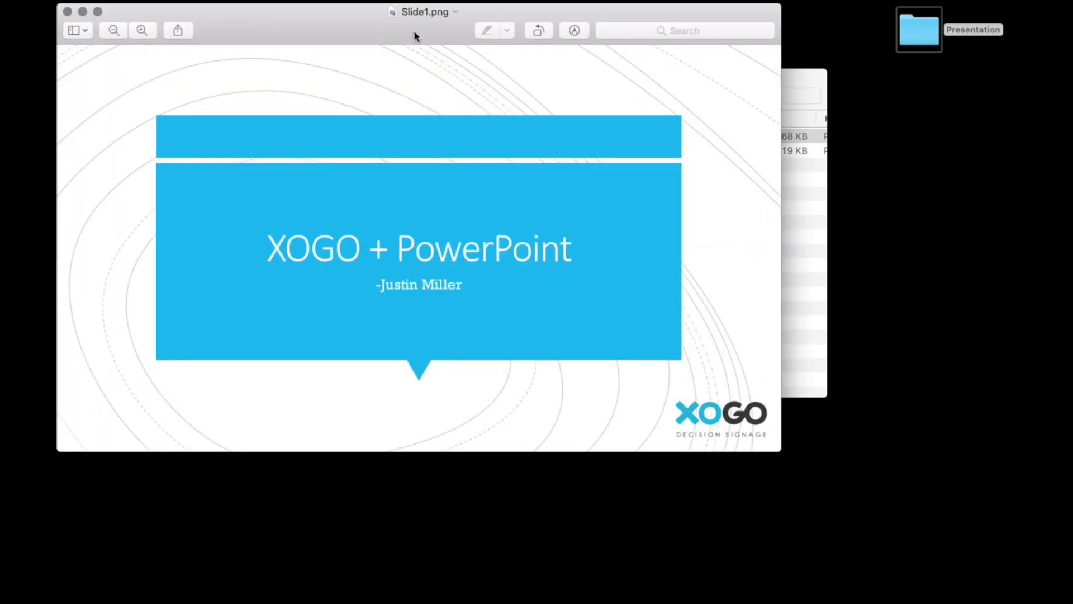
left_click_drag(414, 34, 542, 158)
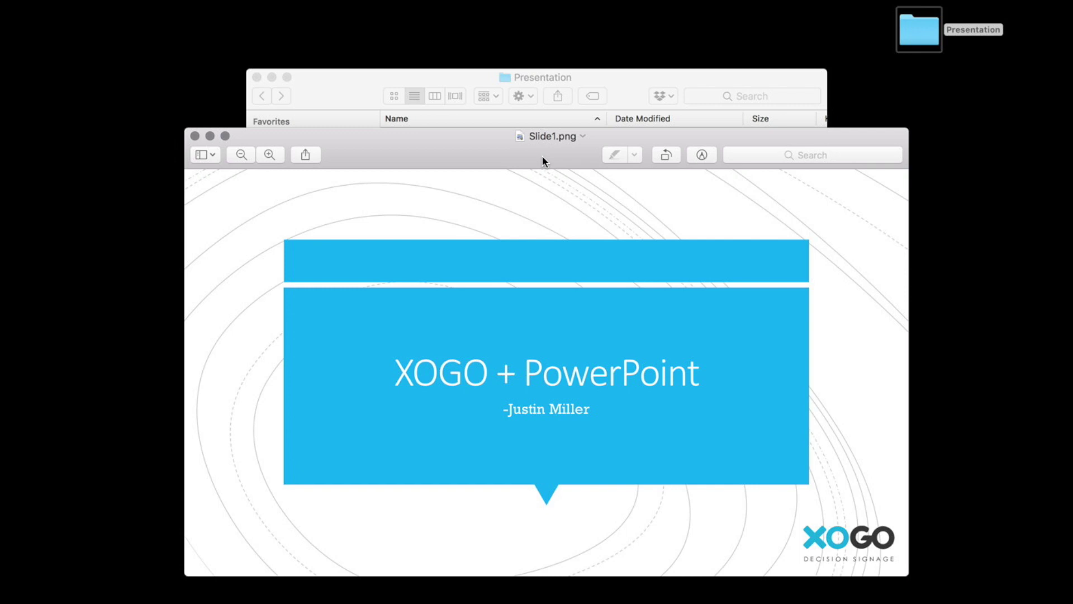
left_click(193, 136)
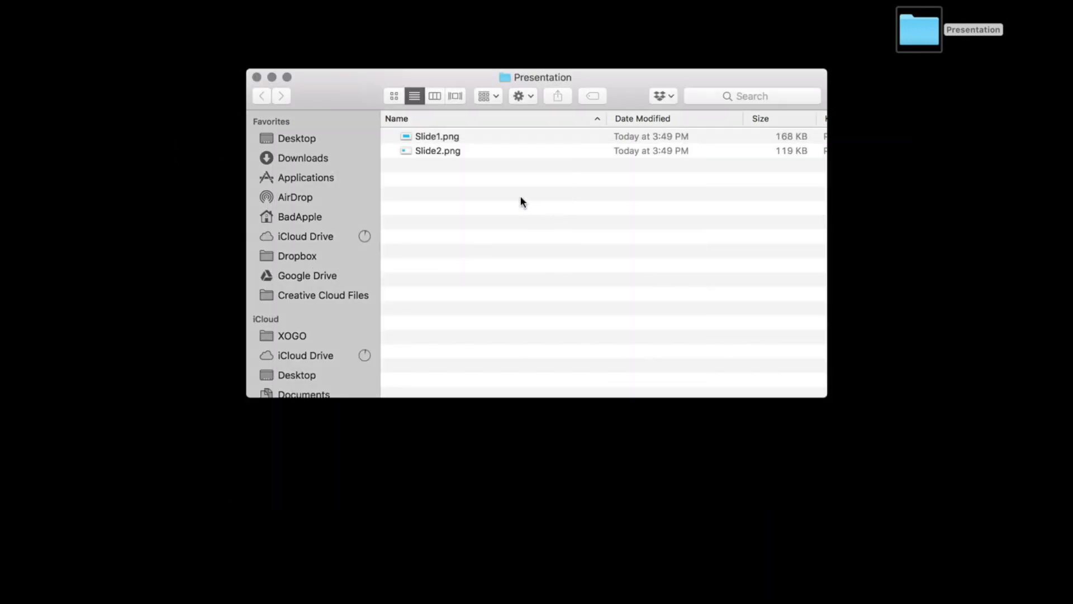
Step: Copy both Slide1.png and Slide2.png from the Presentation folder
left_click_drag(521, 202, 474, 139)
right_click(473, 139)
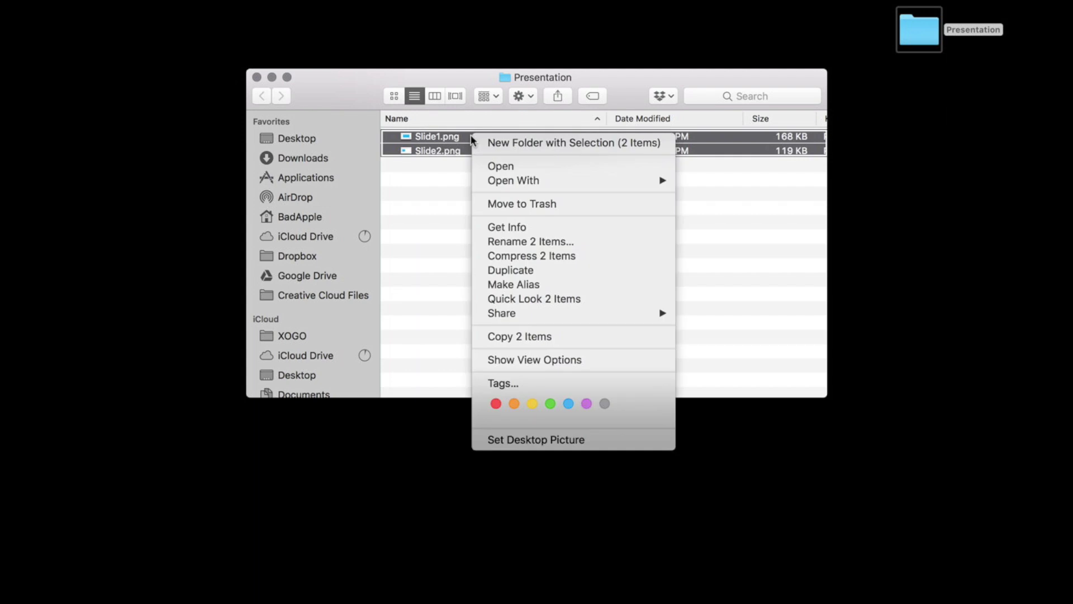
left_click(580, 337)
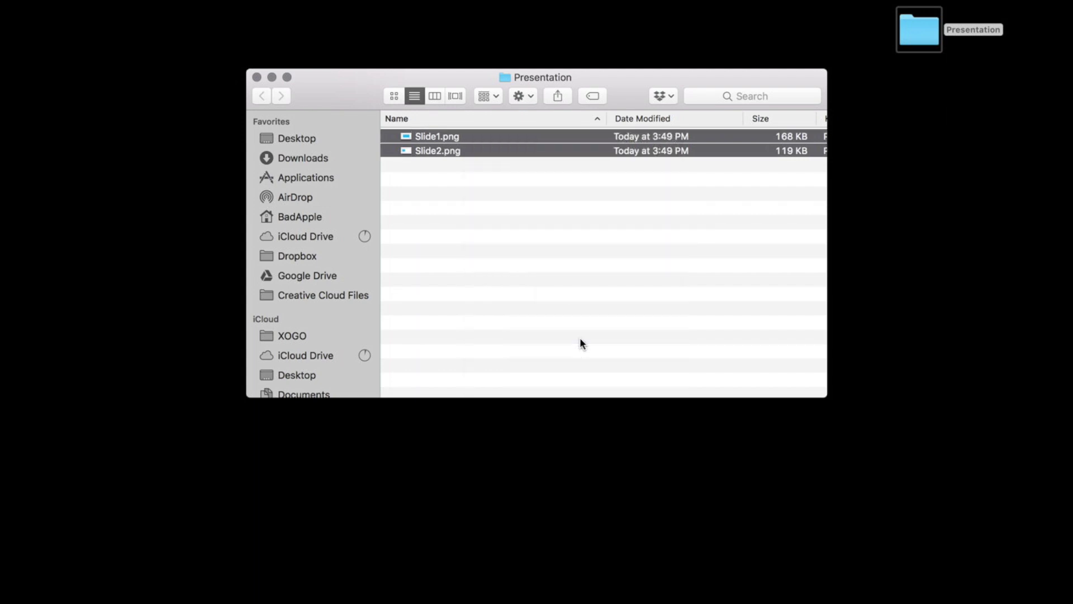
left_click(605, 317)
Step: On Windows, minimise XOGO Manager and paste Slide1 and Slide2 onto the desktop
key("ctrl+Right")
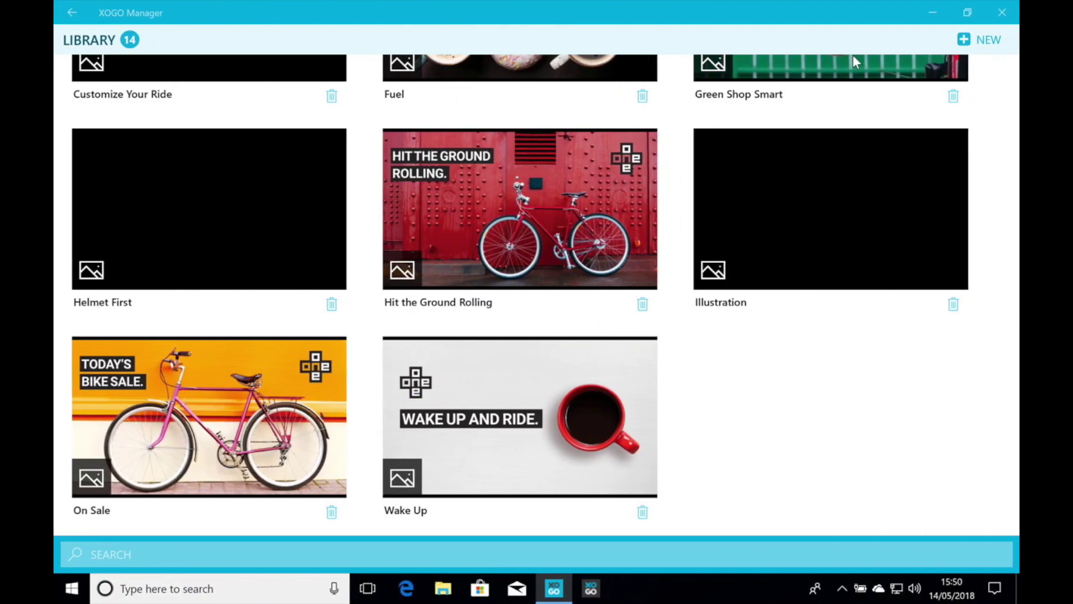
left_click(937, 17)
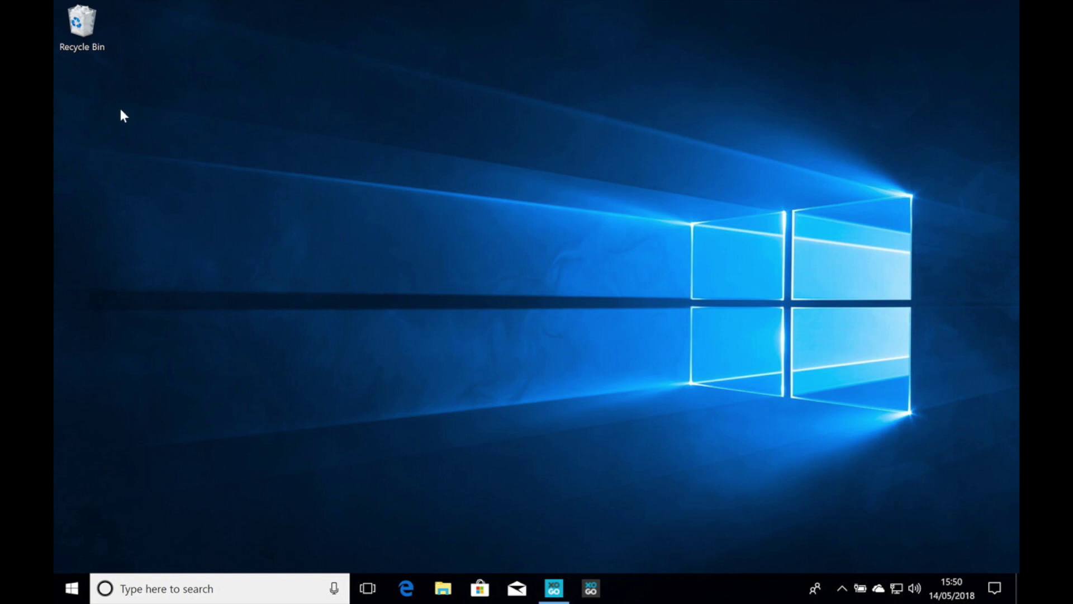
right_click(99, 96)
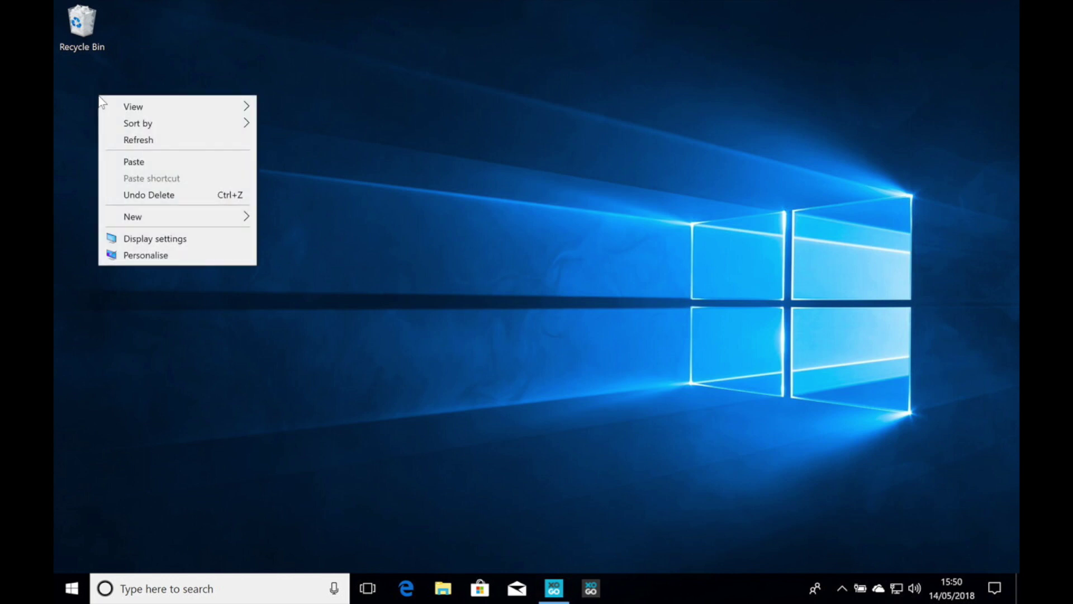
left_click(132, 159)
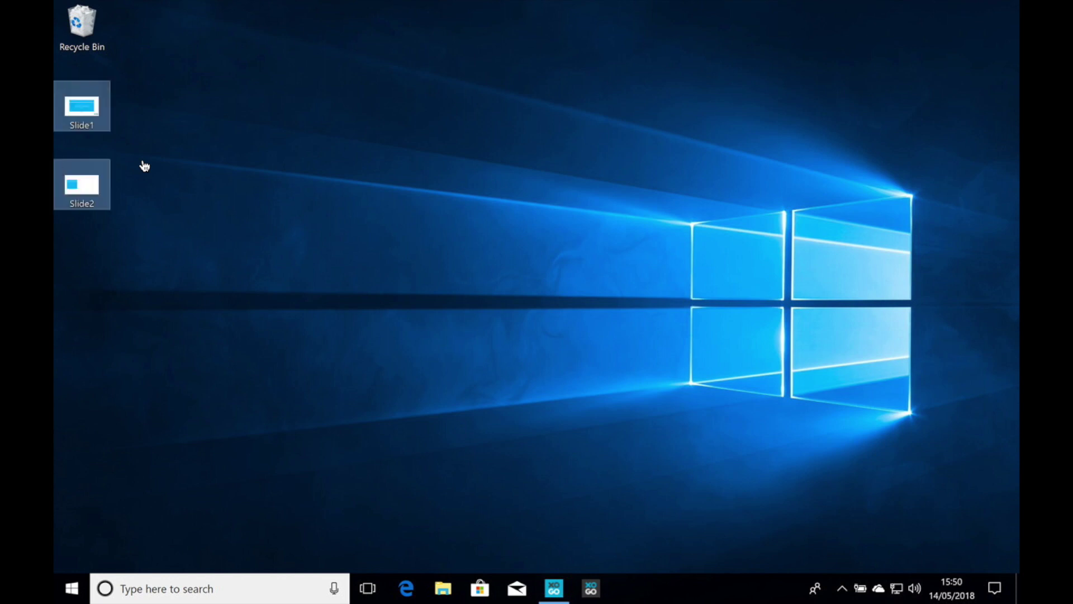
left_click(181, 162)
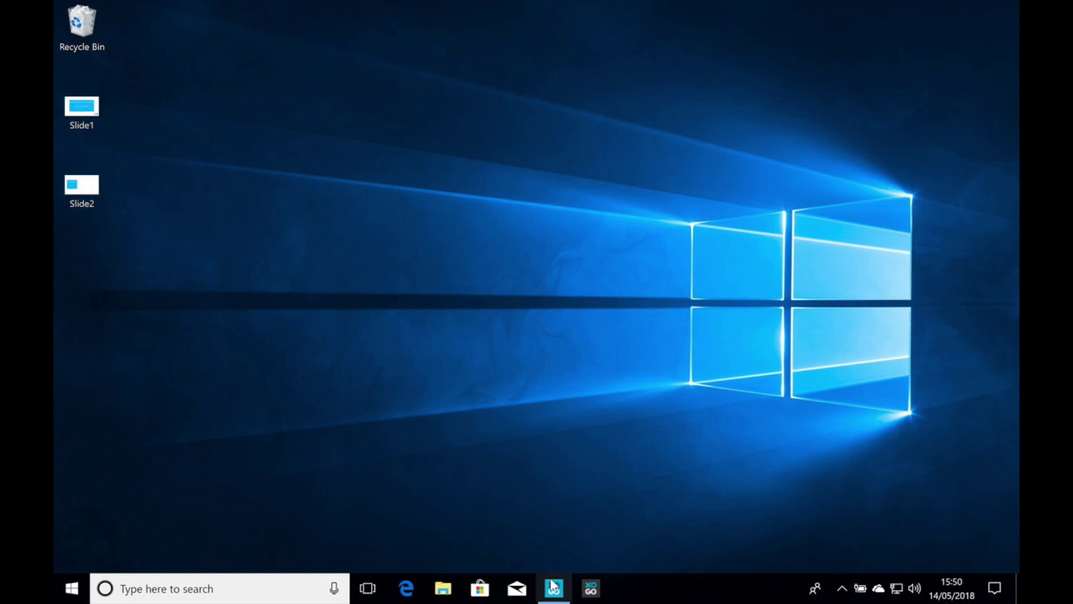
Step: In XOGO Manager, start a new library item using the Slide1 image as media
mouse_move(553, 586)
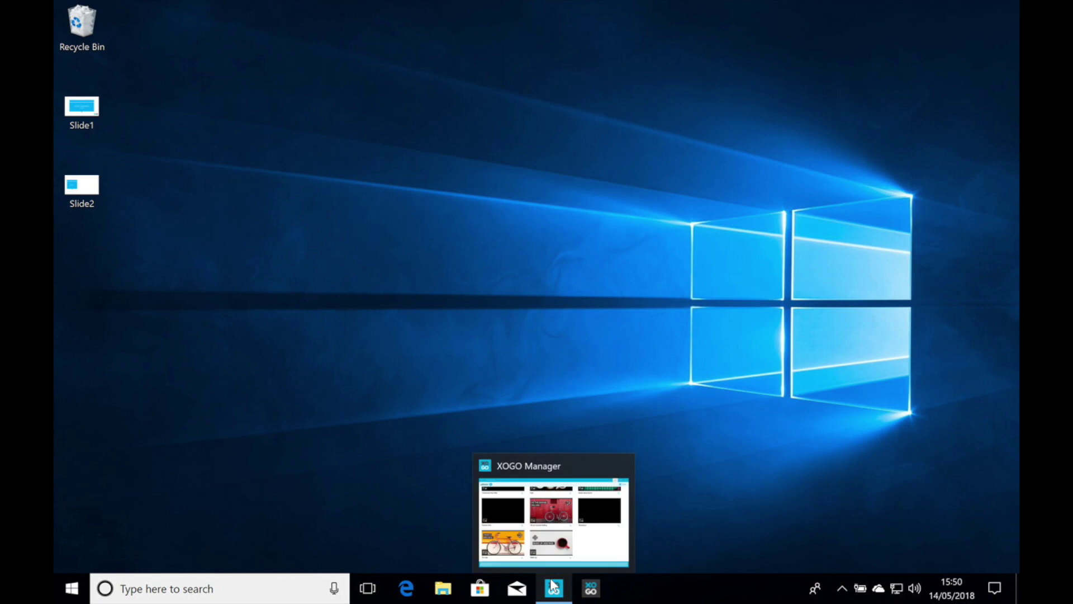
left_click(553, 586)
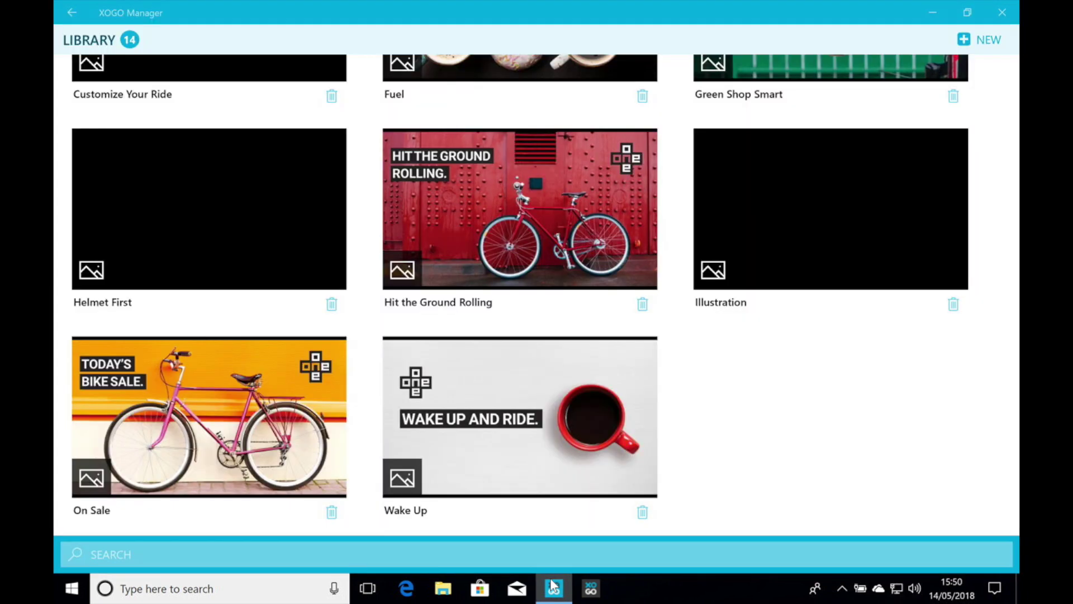
left_click(71, 15)
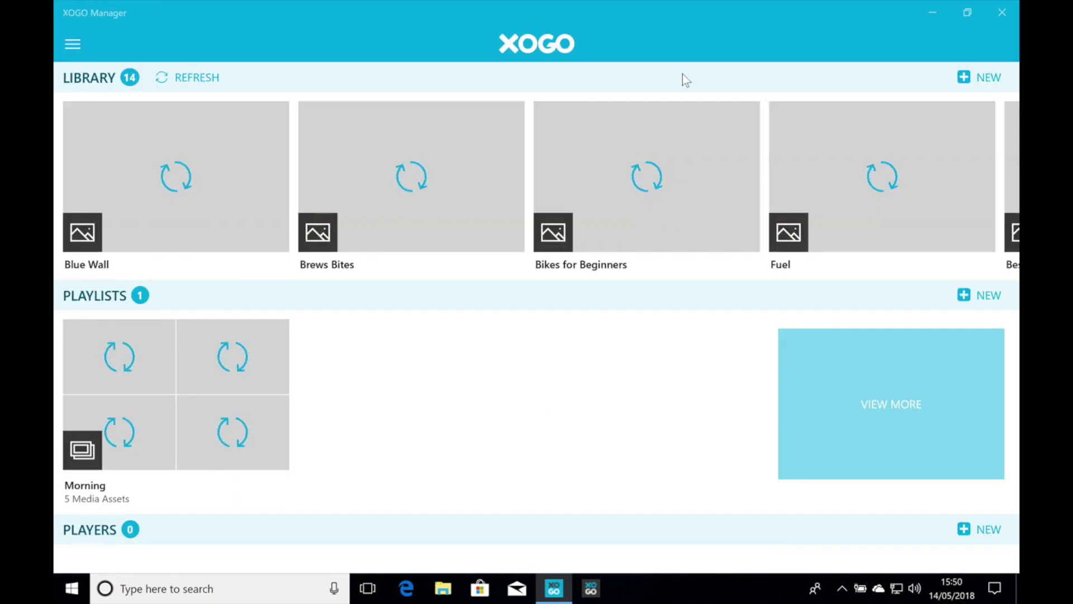
left_click(971, 75)
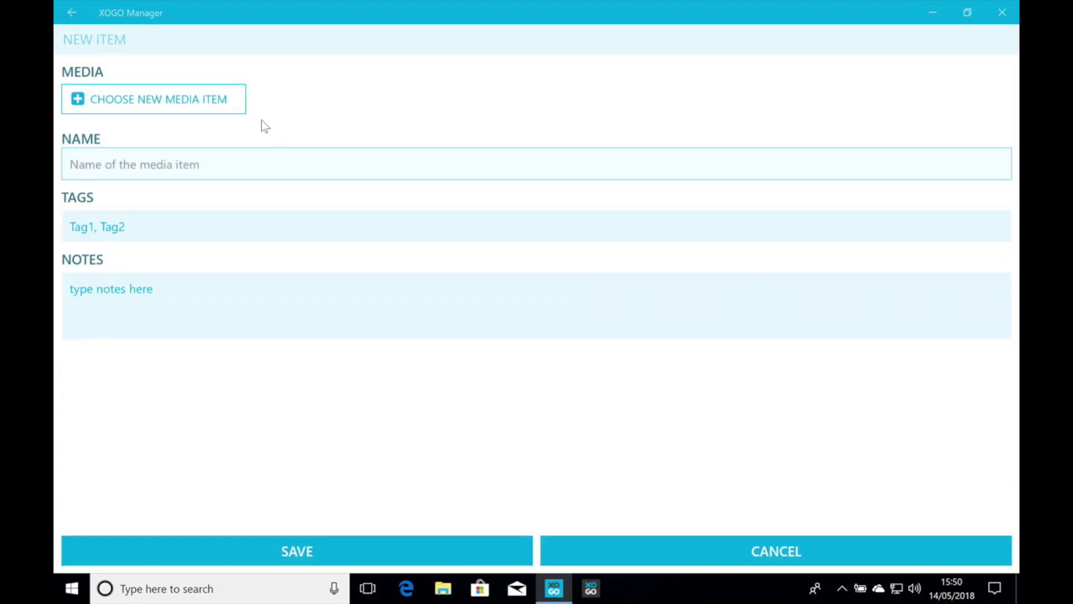
left_click(230, 104)
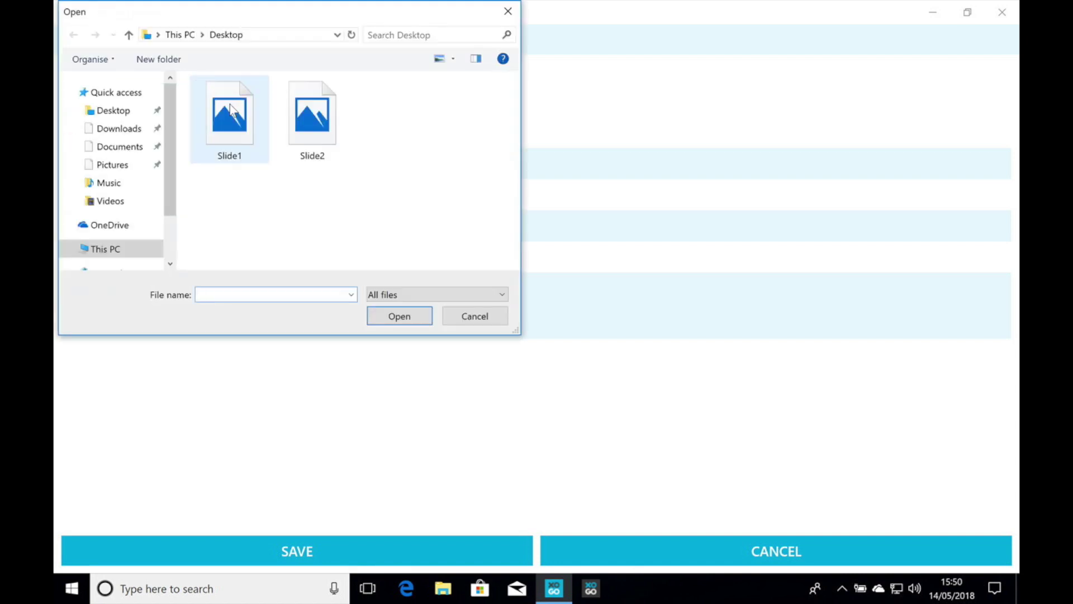
left_click(231, 109)
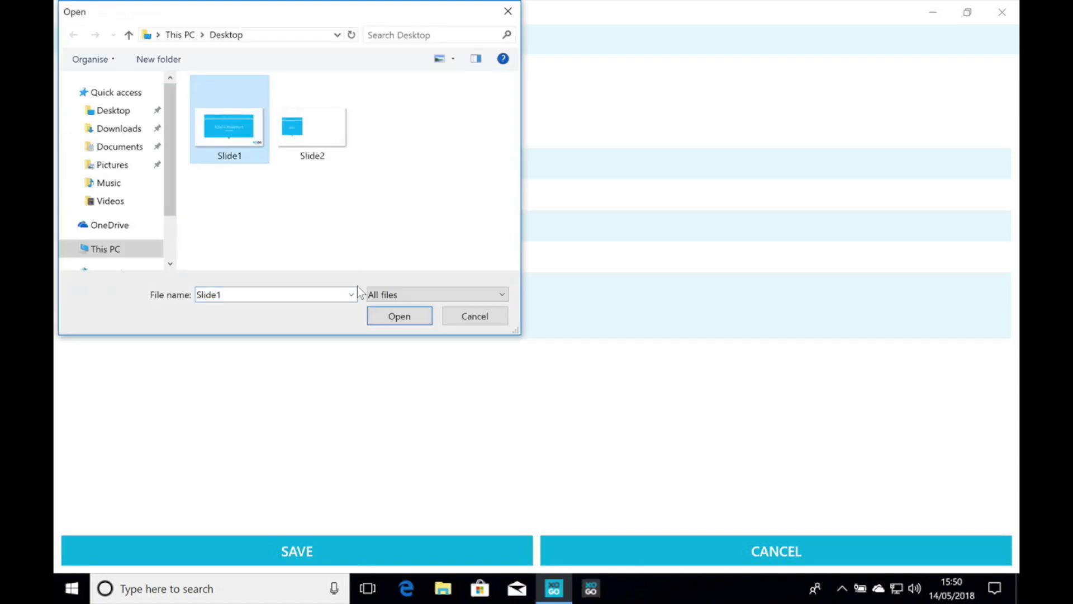
left_click(400, 317)
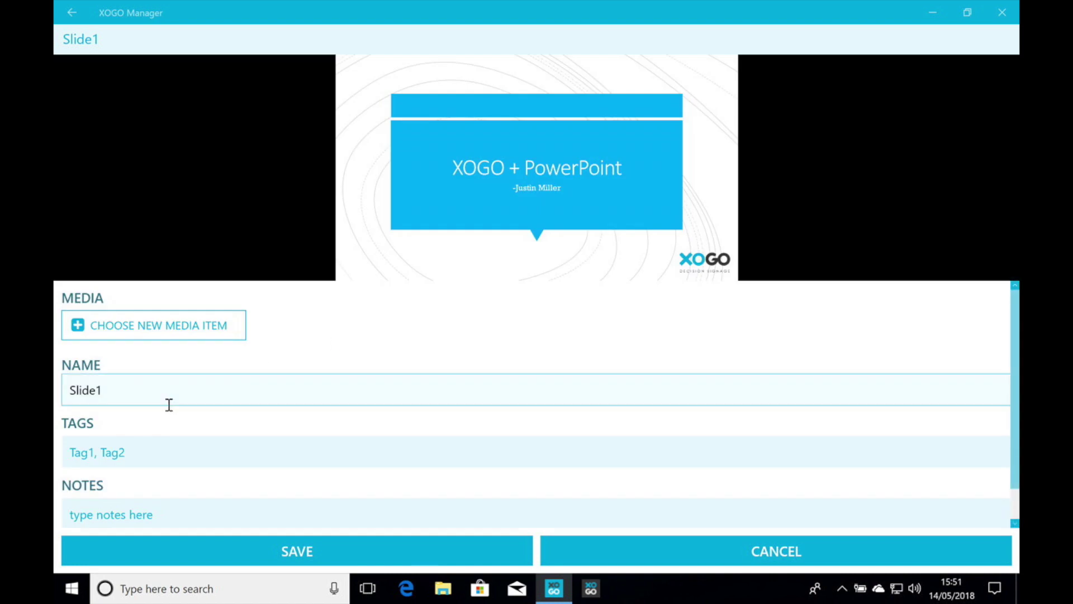
Step: Name the item 'xogo powerpoint', tag it powerpoint, microsoft, blue, and save
double_click(167, 401)
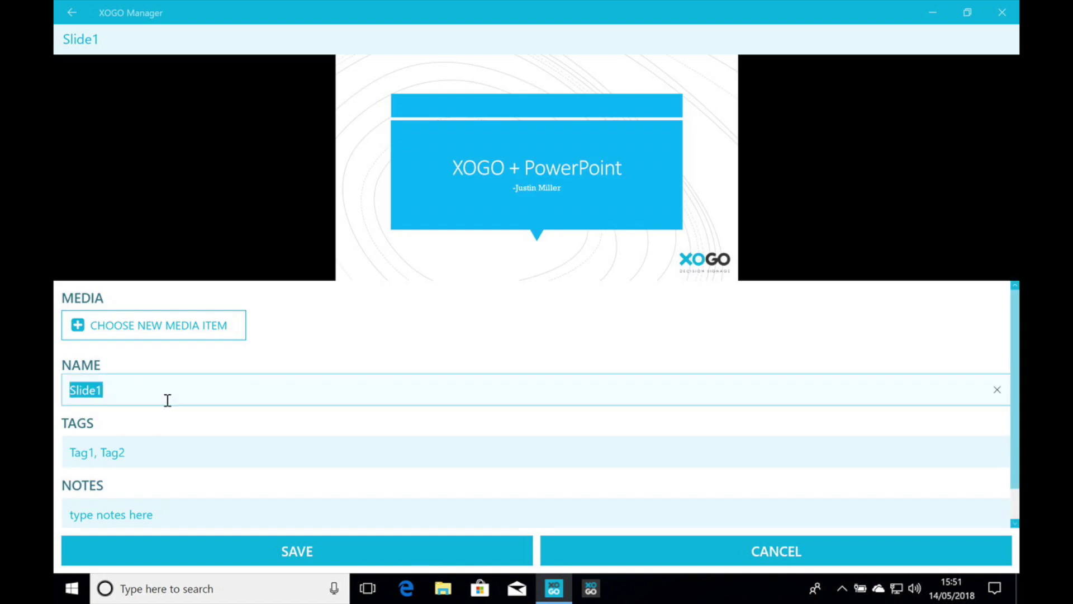
type("x")
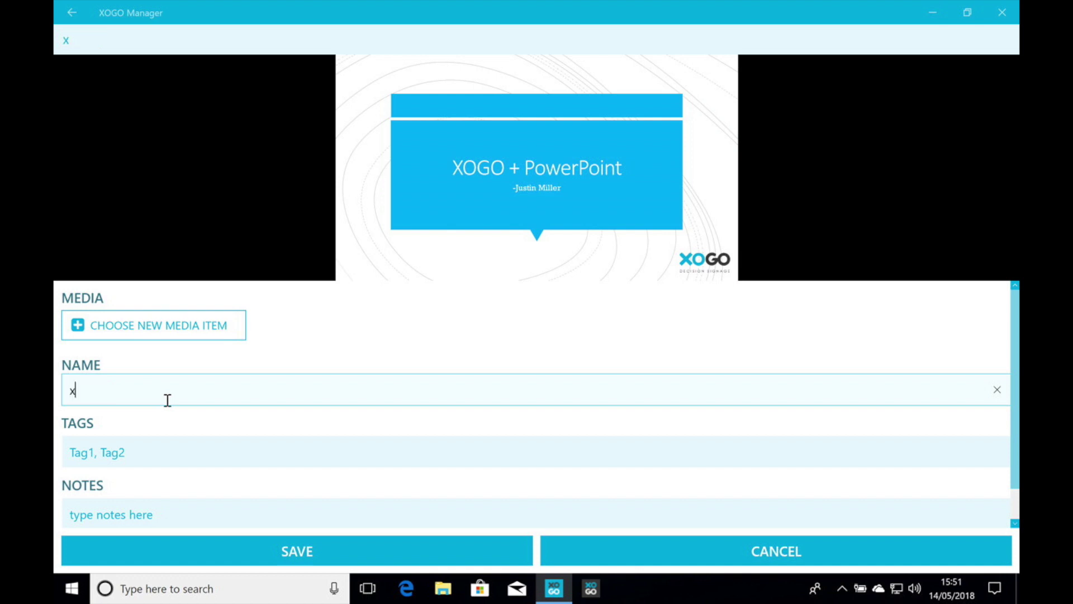
type("ogo powerpoinut")
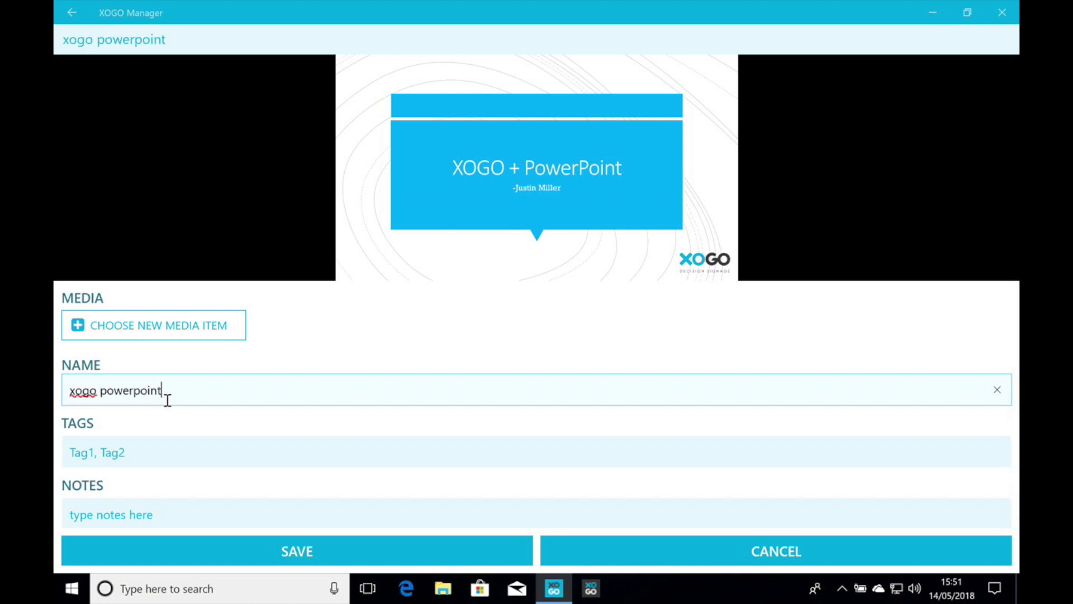
key("Tab")
type("power")
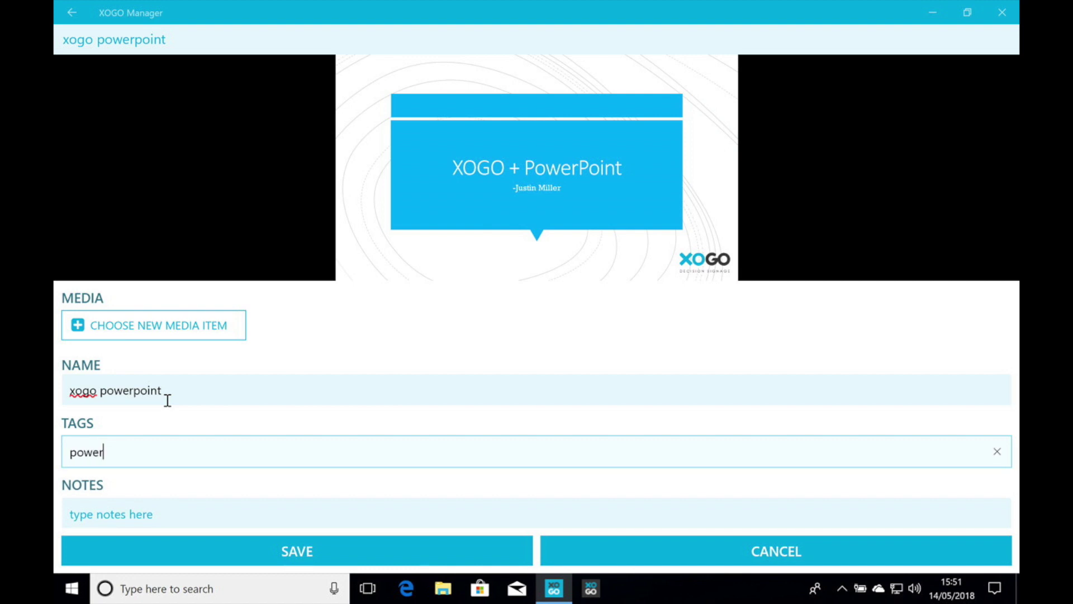
type("point, micros")
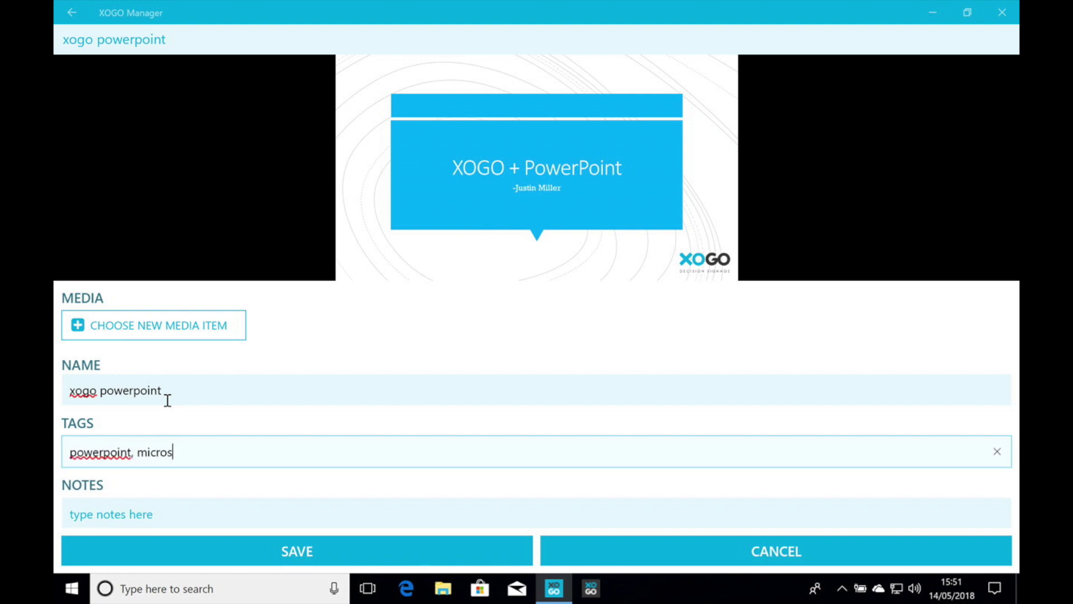
type("oft, blue")
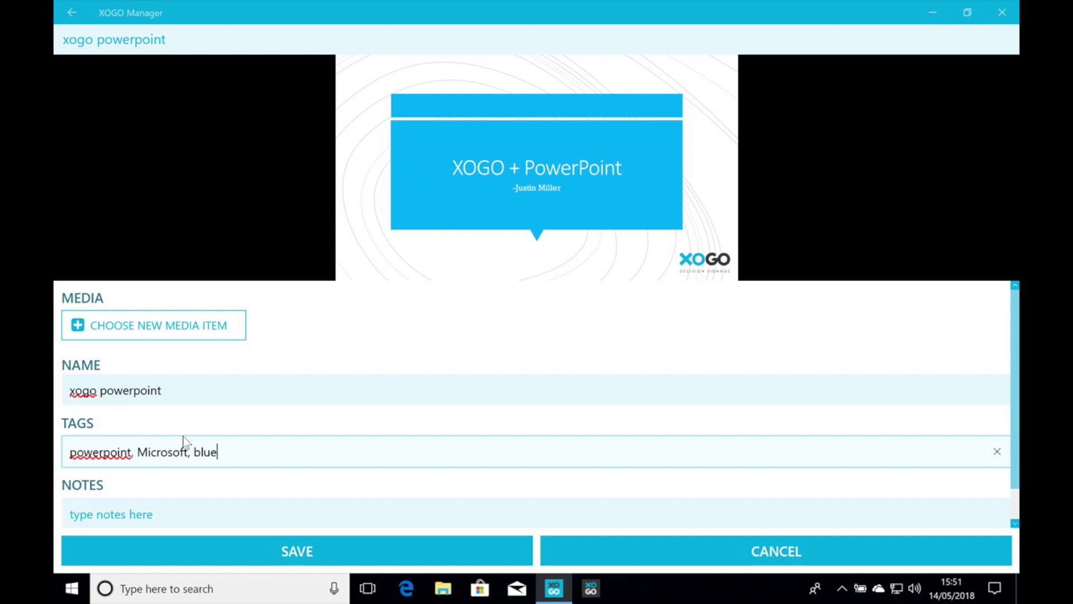
left_click(311, 545)
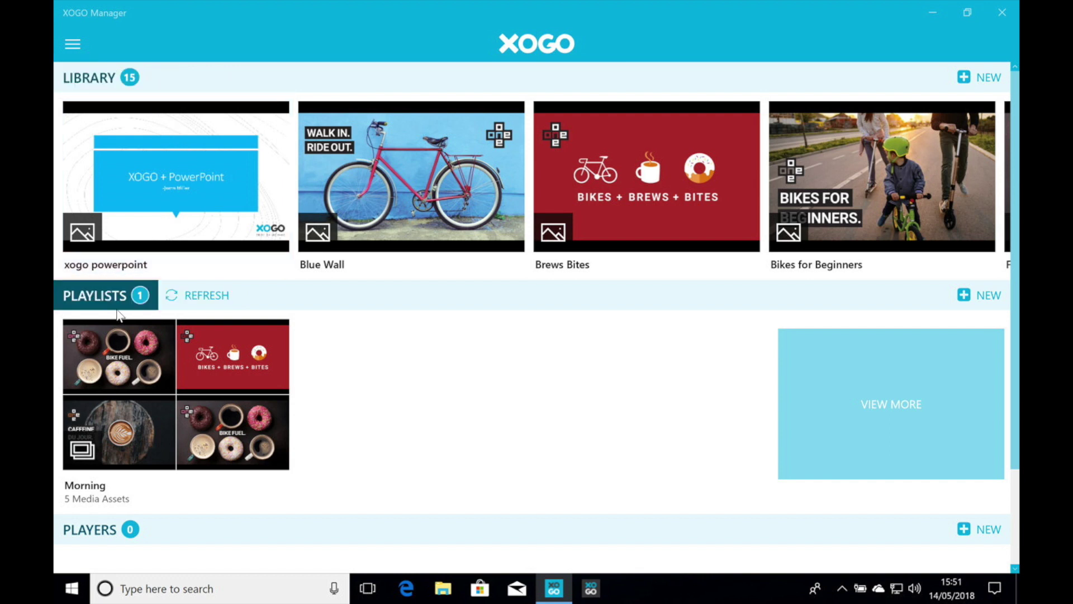
Step: Add the xogo powerpoint tile to the Morning playlist with a 30 SECONDS duration and save
left_click(232, 342)
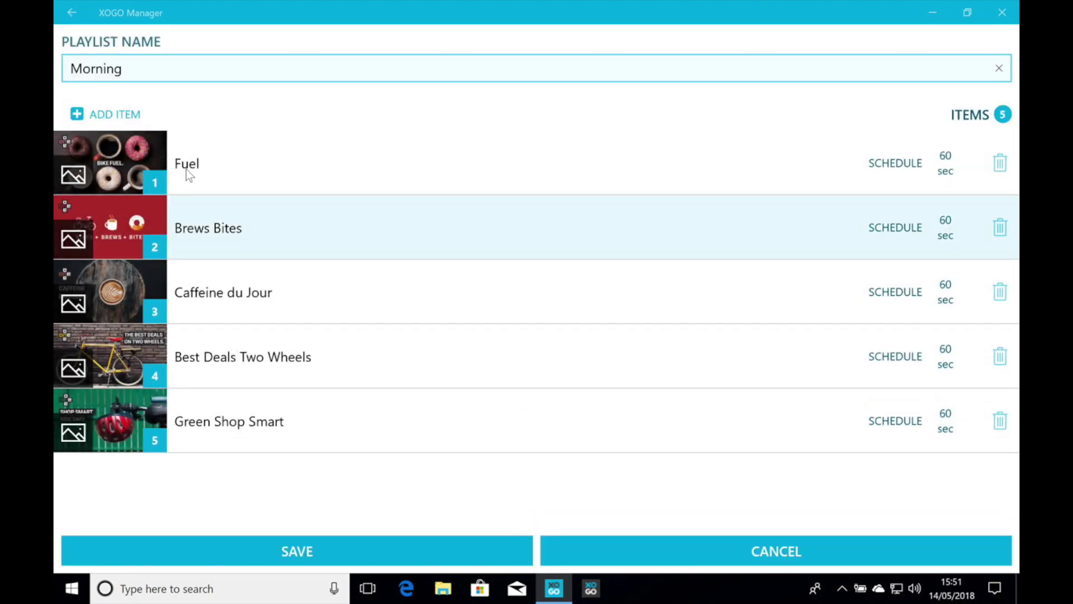
left_click(119, 115)
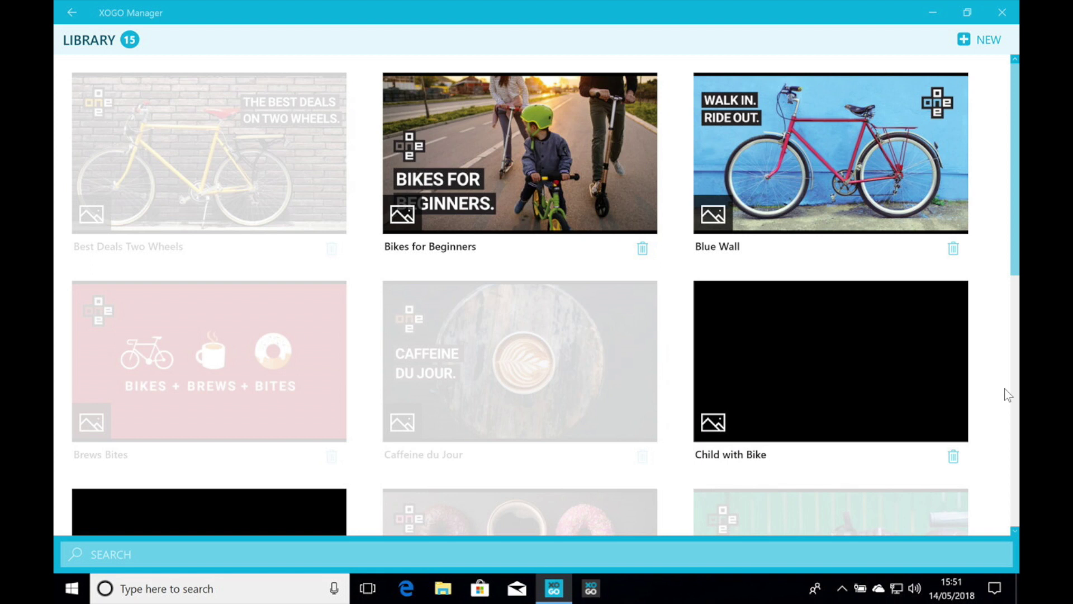
scroll(1015, 406, "down", 10)
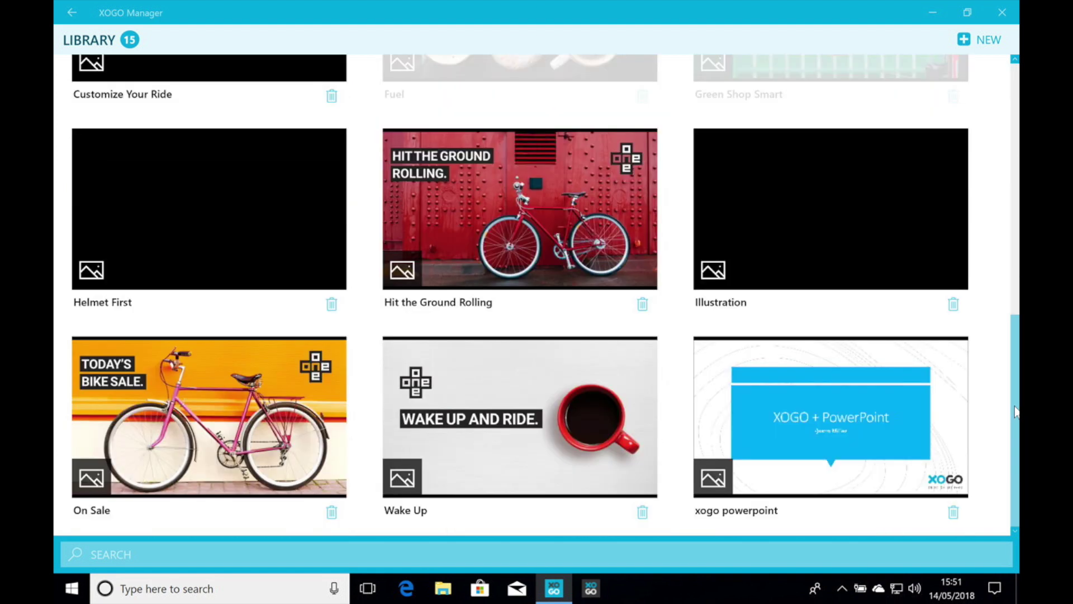
left_click(879, 404)
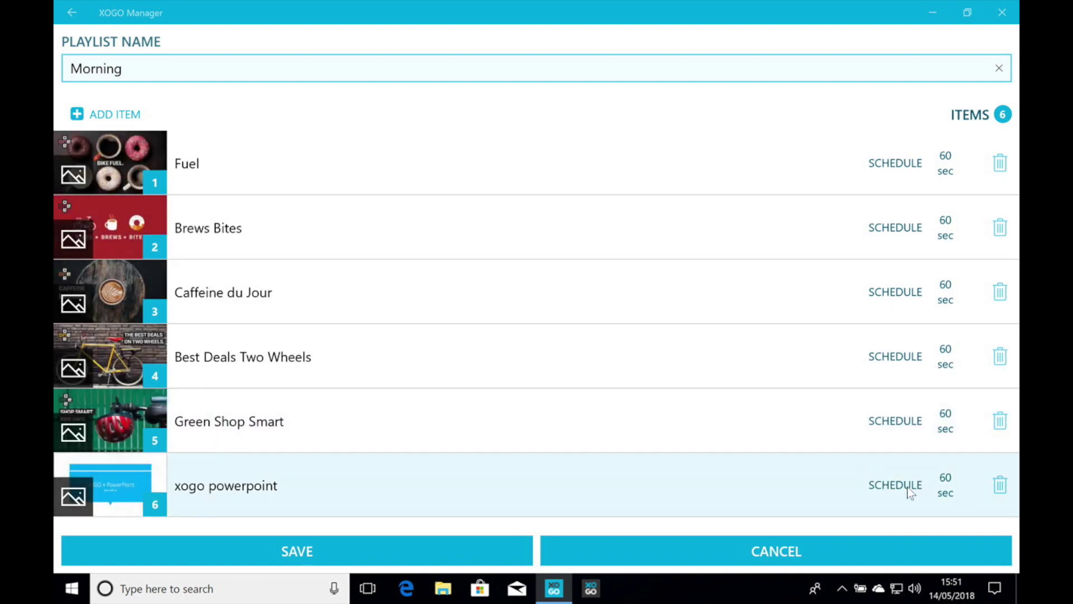
left_click(946, 483)
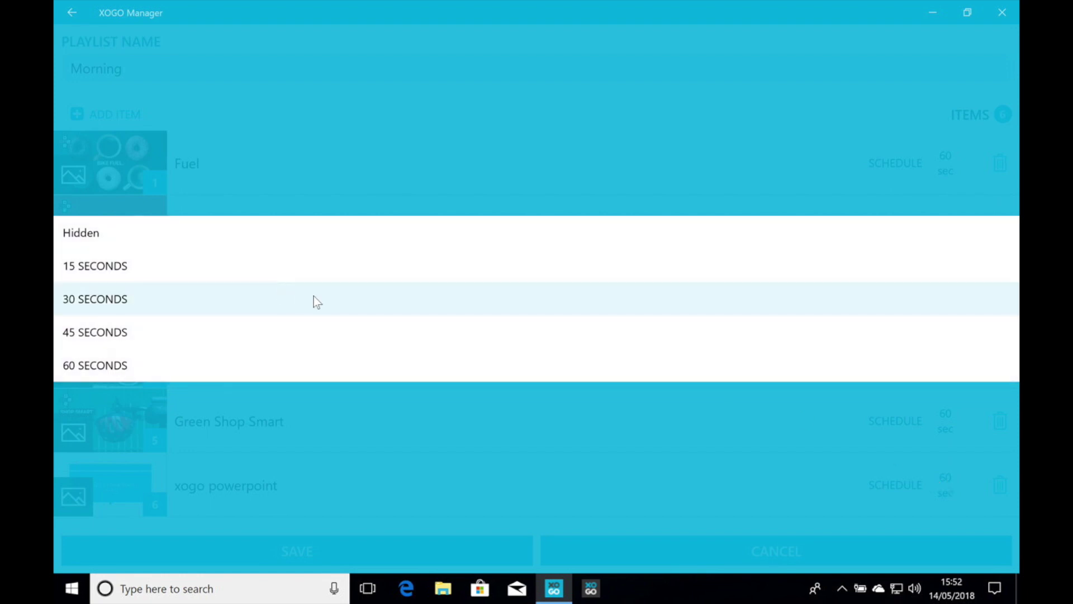
left_click(314, 297)
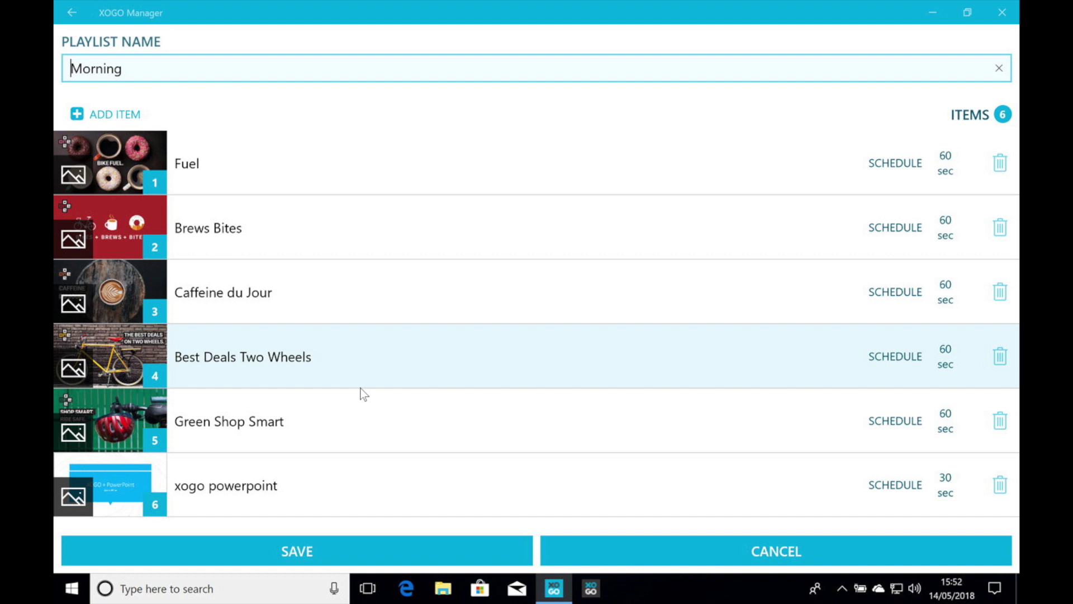
left_click(347, 540)
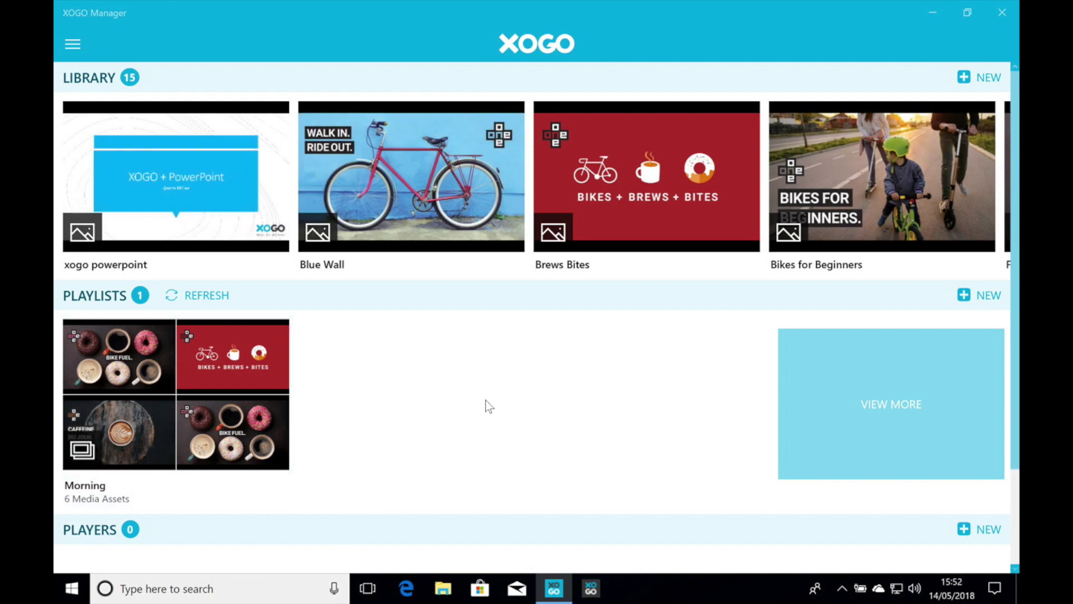
Step: Scroll the XOGO dashboard to confirm Morning lists 6 Media Assets
scroll(1015, 486, "down", 1)
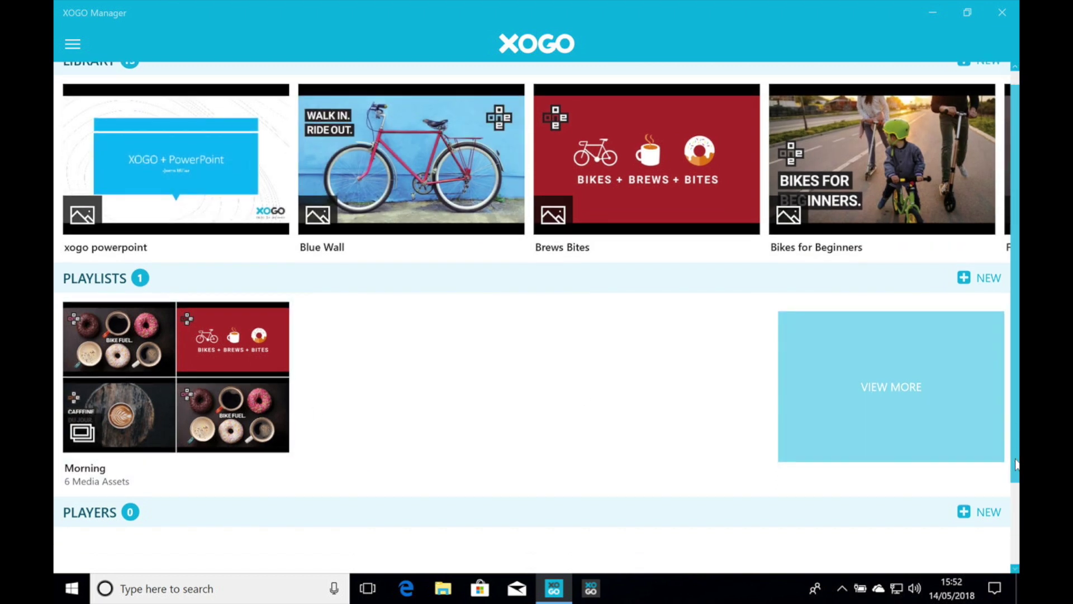
scroll(1015, 486, "down", 1)
mouse_move(719, 451)
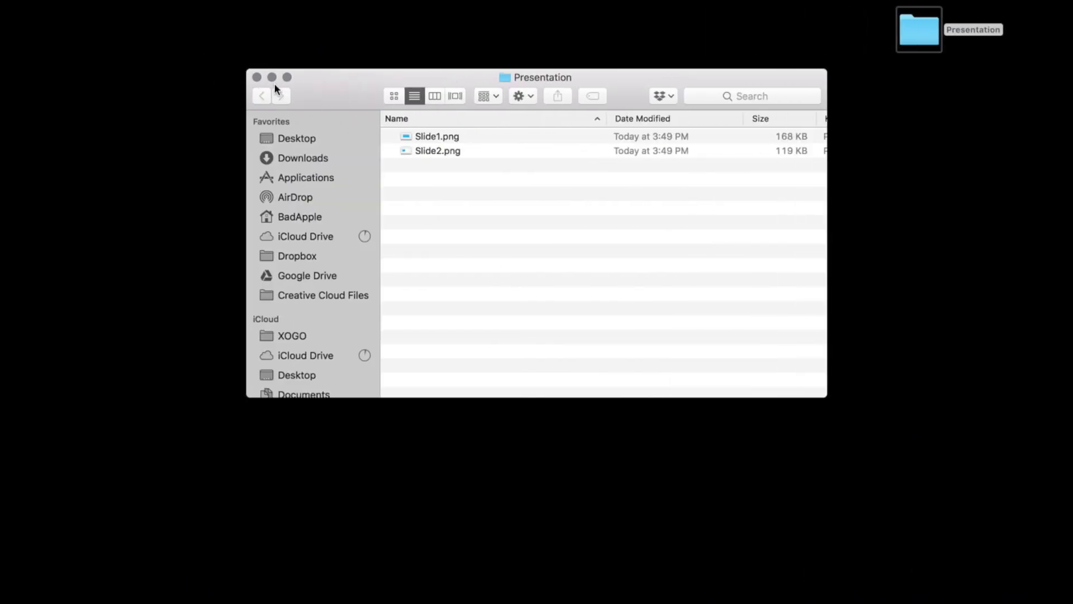
Step: Close the Finder Presentation folder window and bring the PowerPoint deck back to the front
left_click(256, 77)
mouse_move(443, 592)
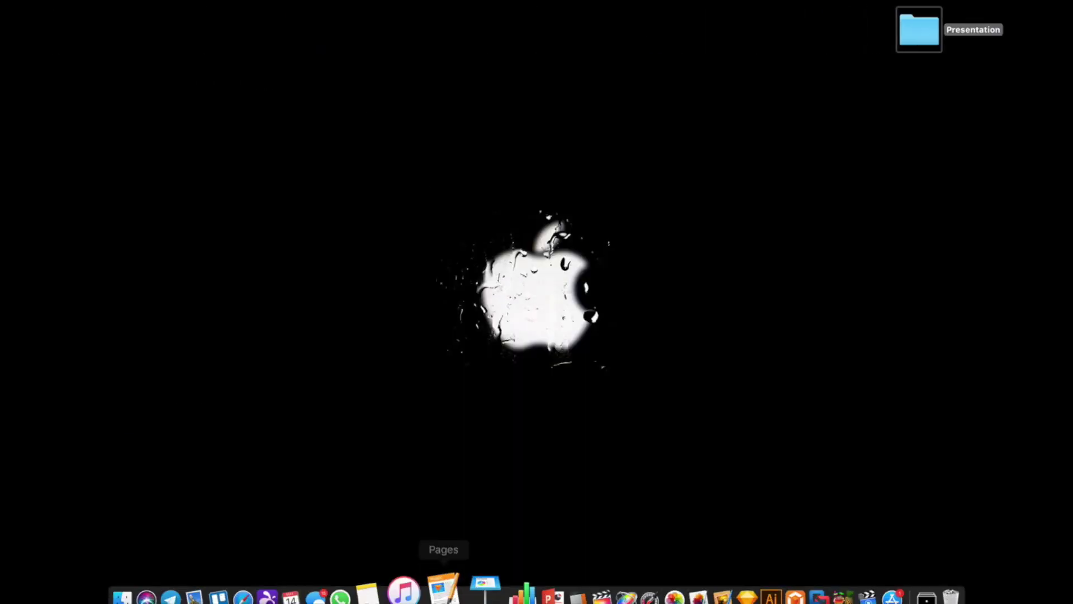
left_click(523, 593)
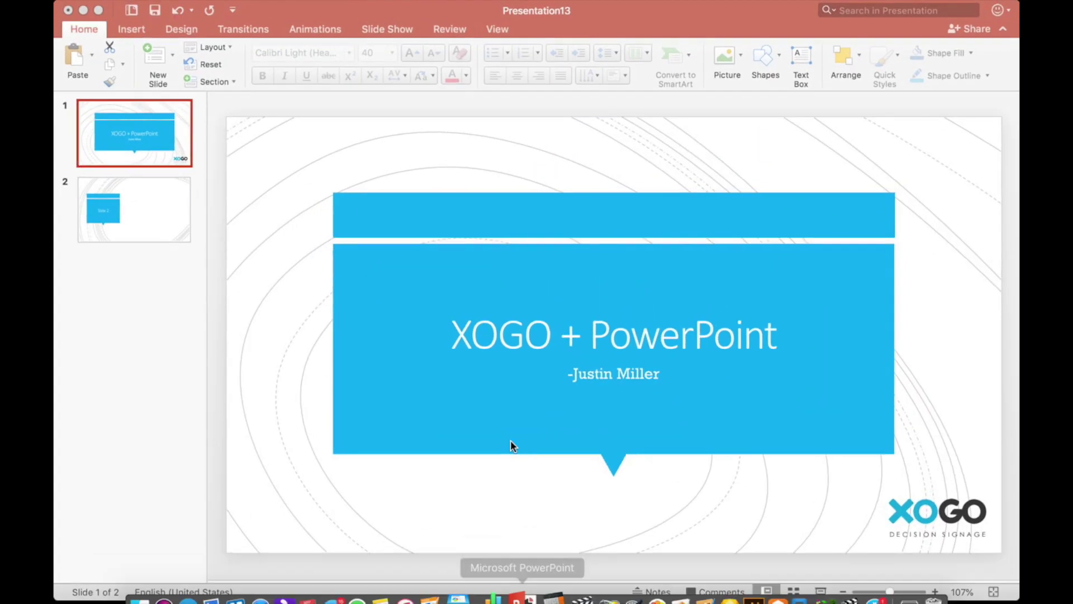